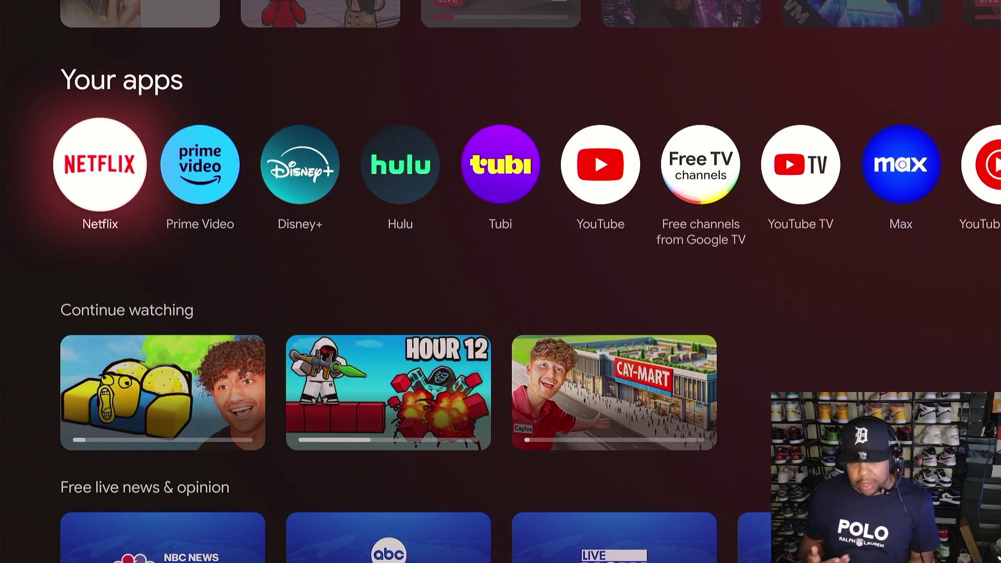
Step: Return from the apps row to the navigation bar of the Google TV home screen
key("Up")
key("Up")
key("Up")
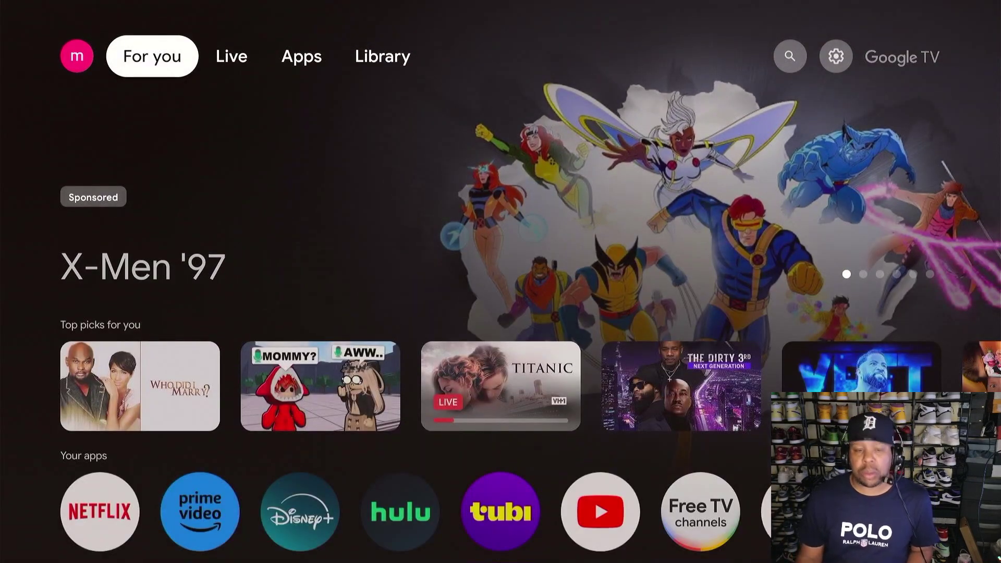
key("Down")
key("Down")
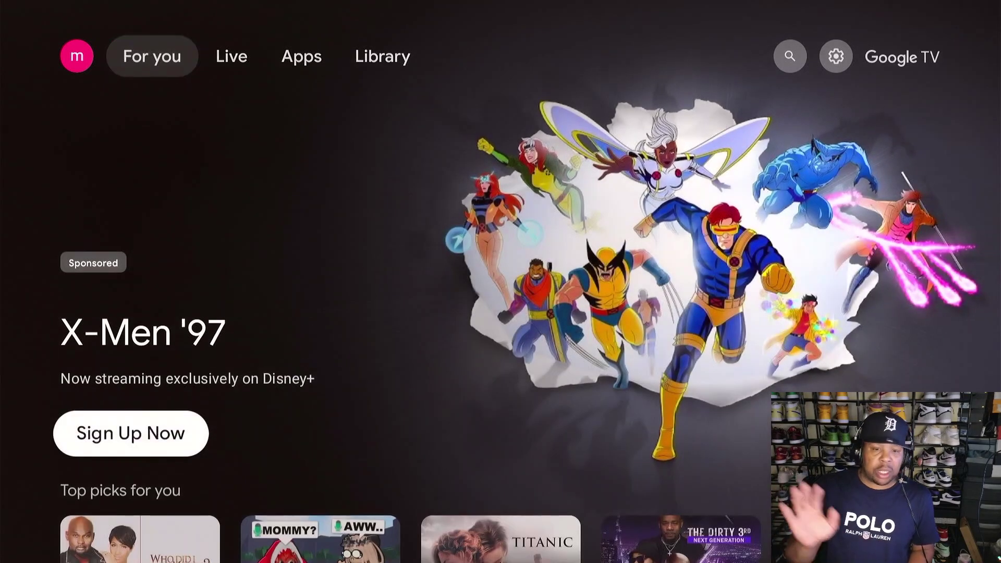
key("Up")
key("Up")
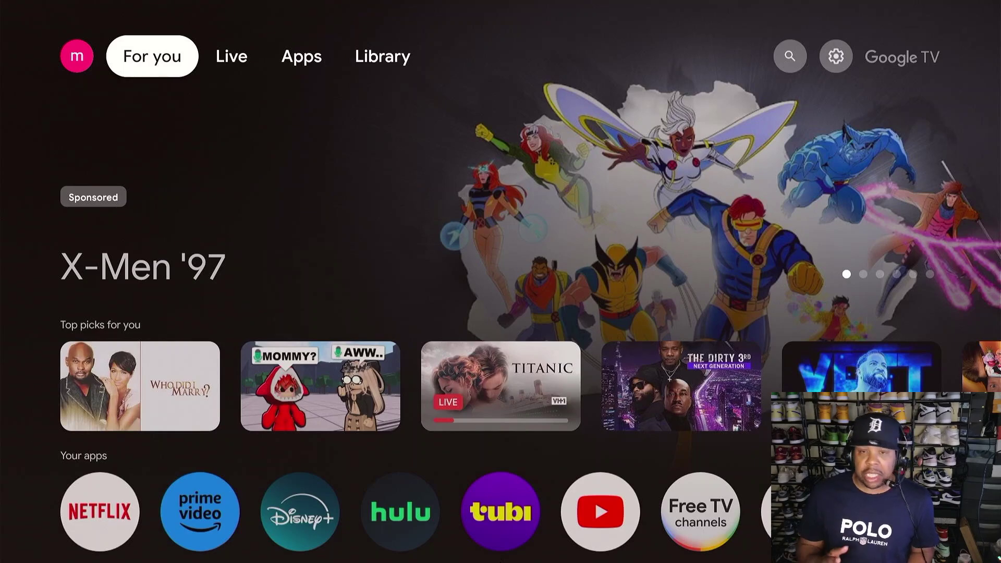
Step: Open the full device settings from the home screen
key("Right")
key("Right")
key("Right")
key("Right")
key("Right")
key("Return")
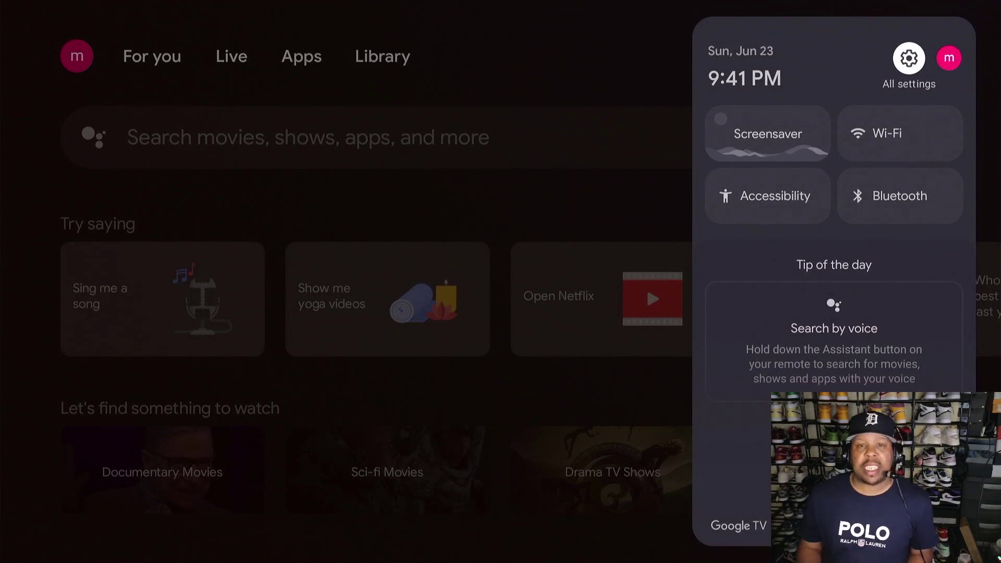
key("Return")
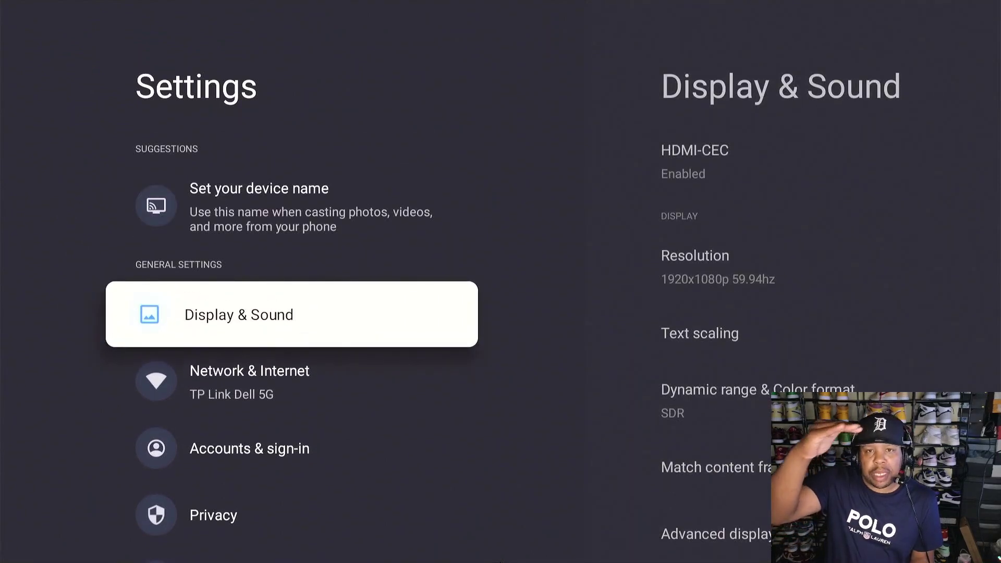
Step: Look through the settings categories down to Help & Feedback and back up to the device name suggestion
key("Down")
key("Down")
key("Down")
key("Down")
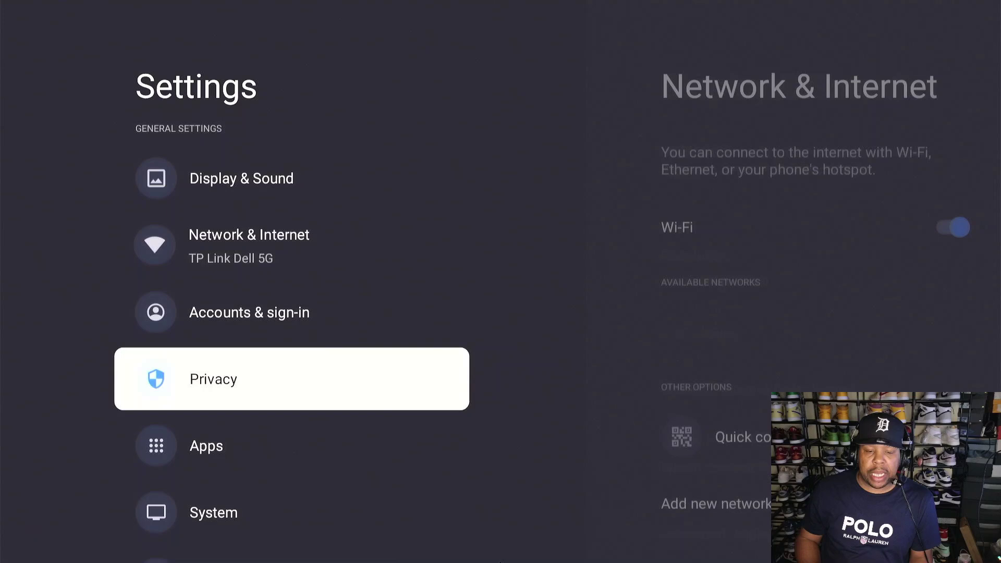
key("Down")
key("Down")
key("Down")
key("Up")
key("Up")
key("Up")
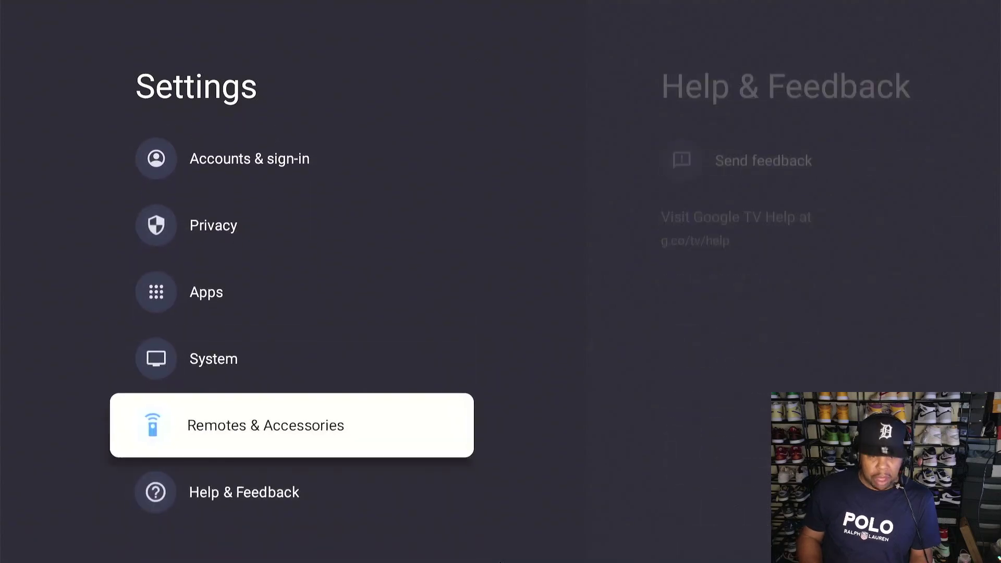
key("Up")
key("Up")
key("Up")
key("Up")
key("Up")
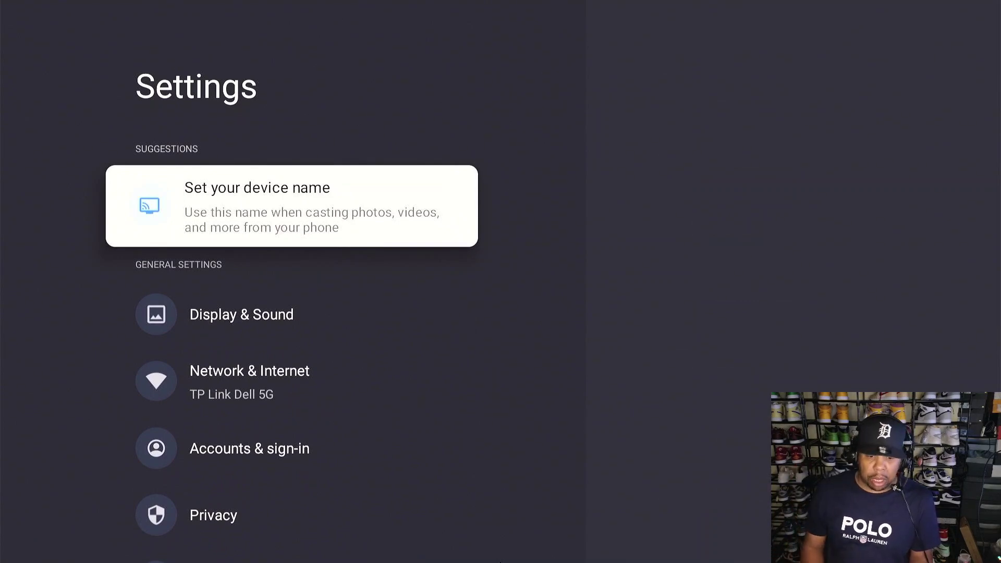
Step: Go past Display & Sound, Network & Internet and Accounts & sign-in to open the Privacy settings
key("Down")
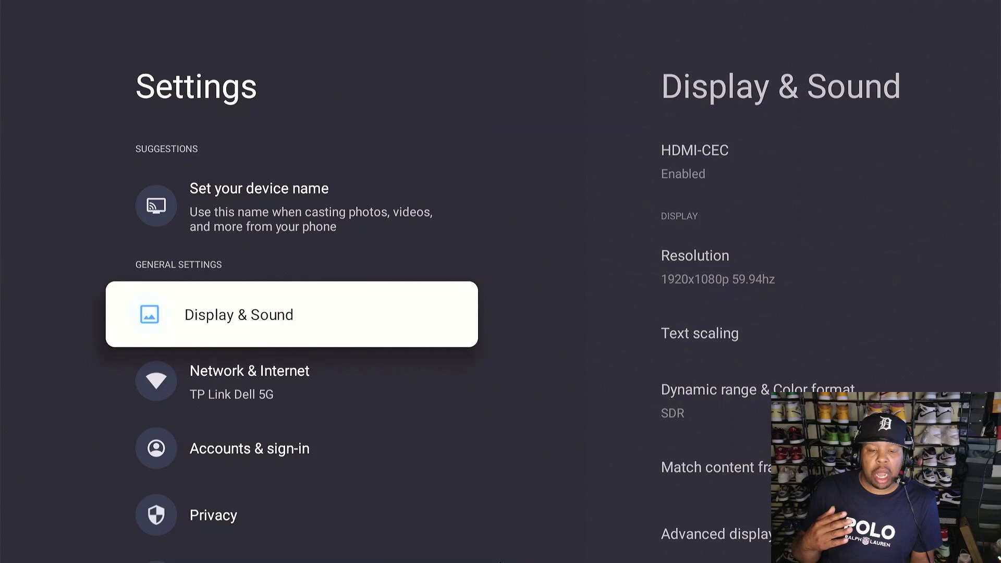
key("Down")
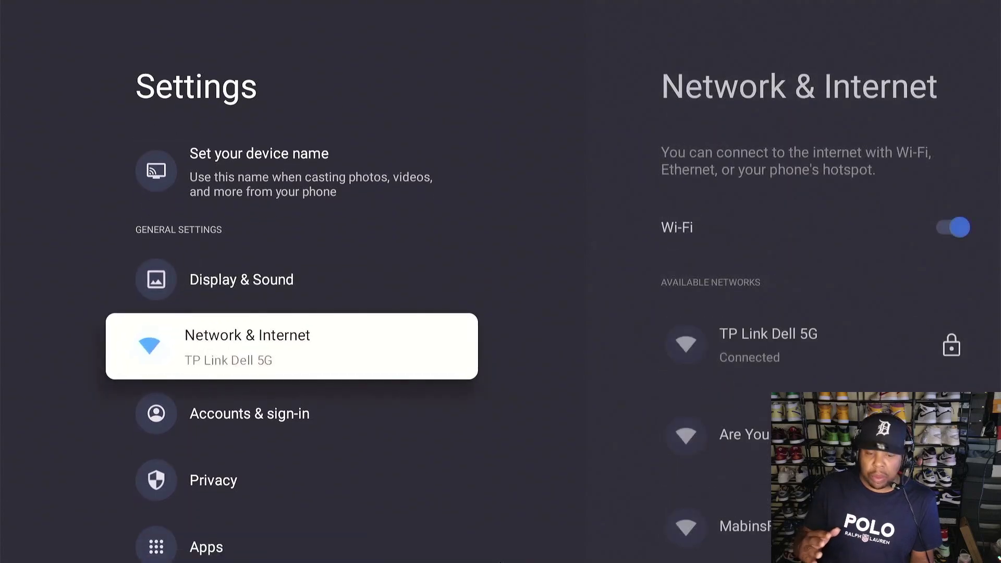
key("Down")
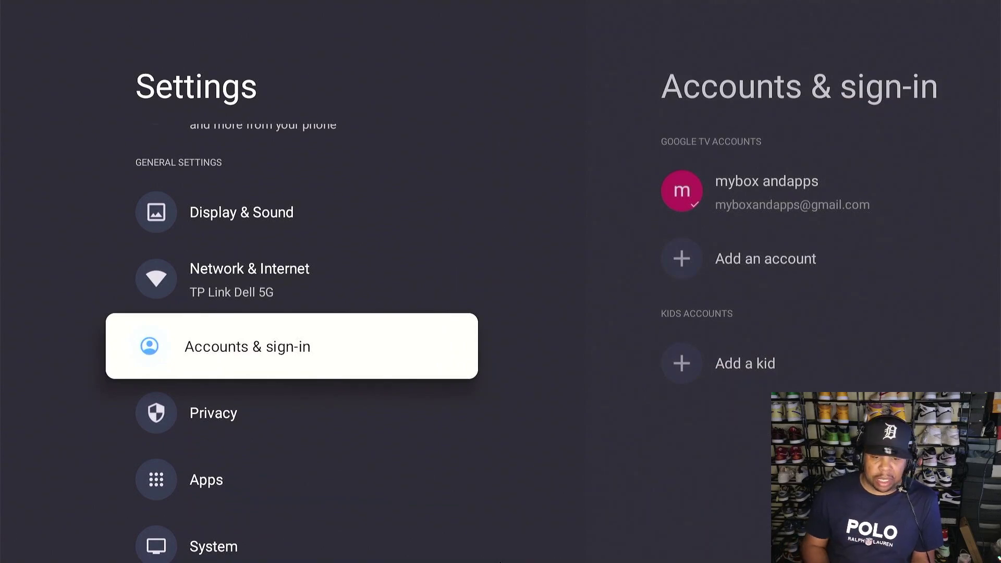
key("Down")
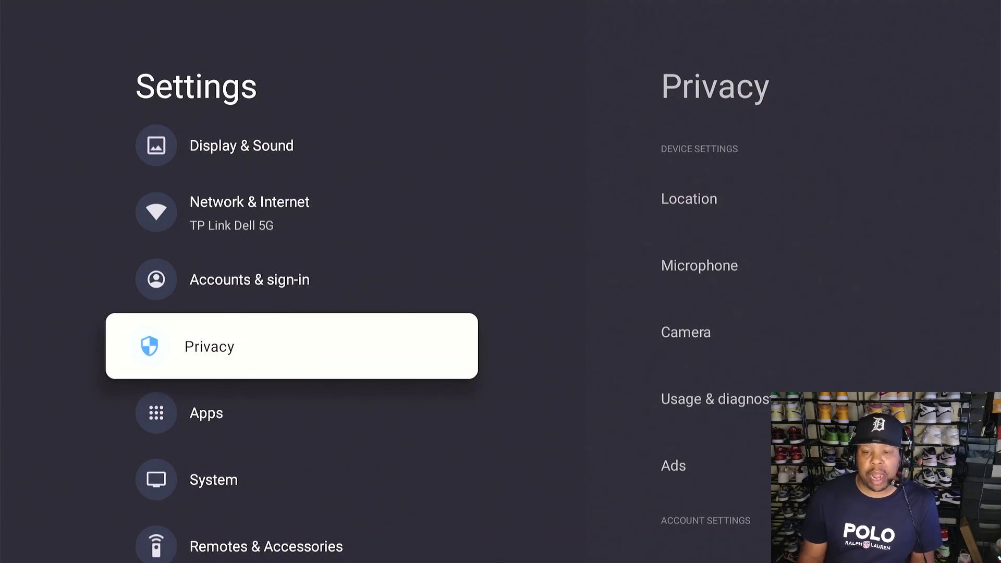
key("Return")
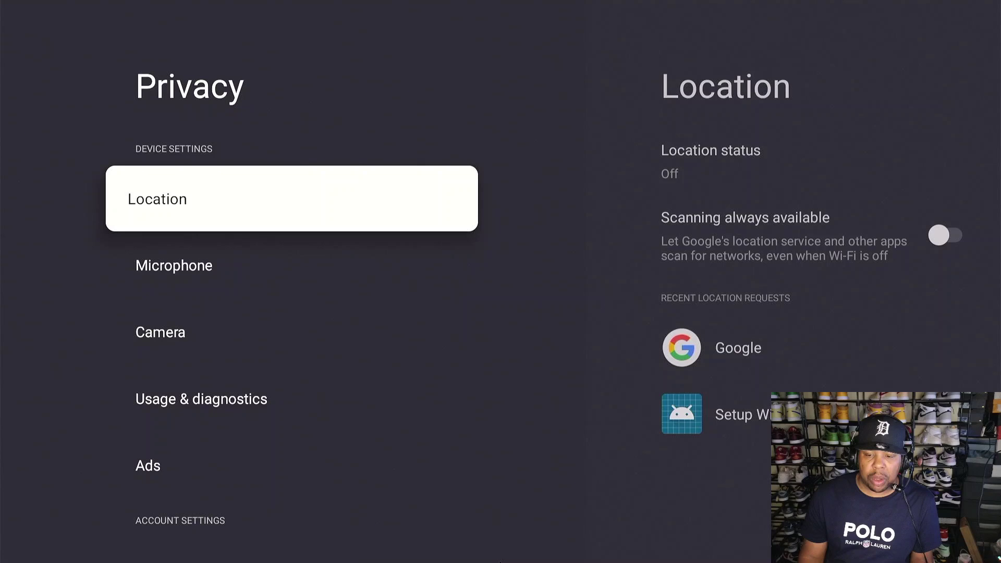
Step: Review the Microphone, Camera, Usage & diagnostics and Ads entries in the Privacy settings
key("Down")
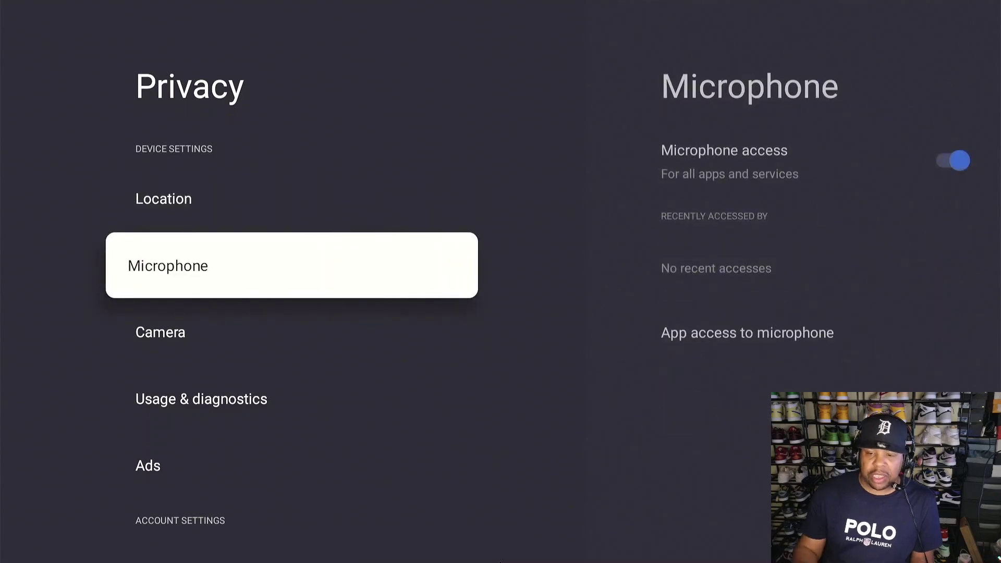
key("Down")
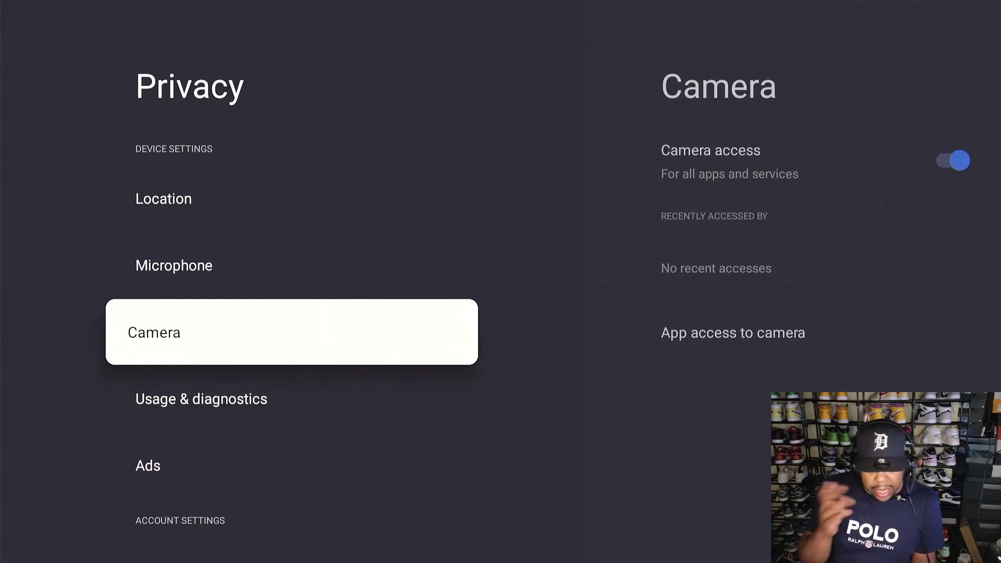
key("Down")
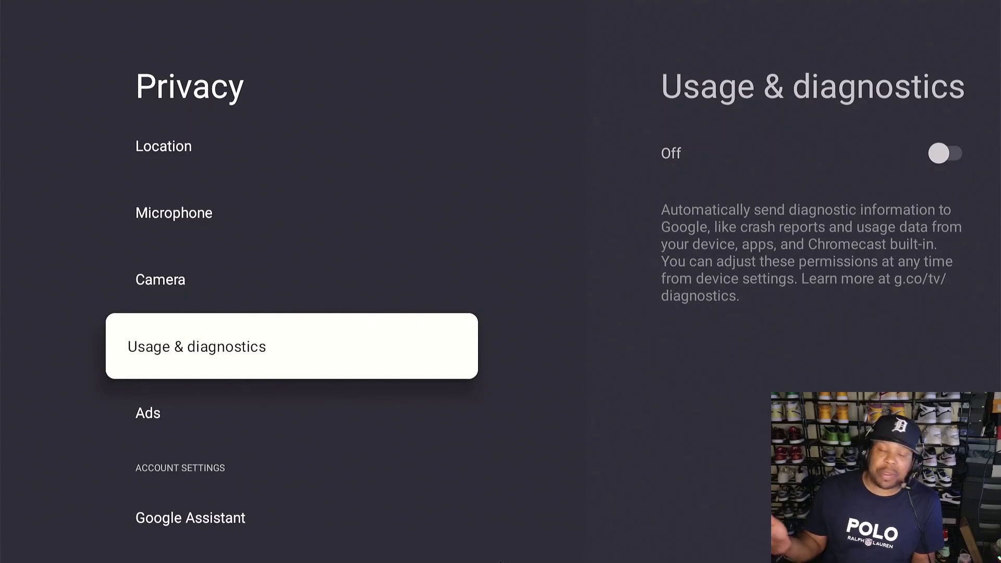
key("Down")
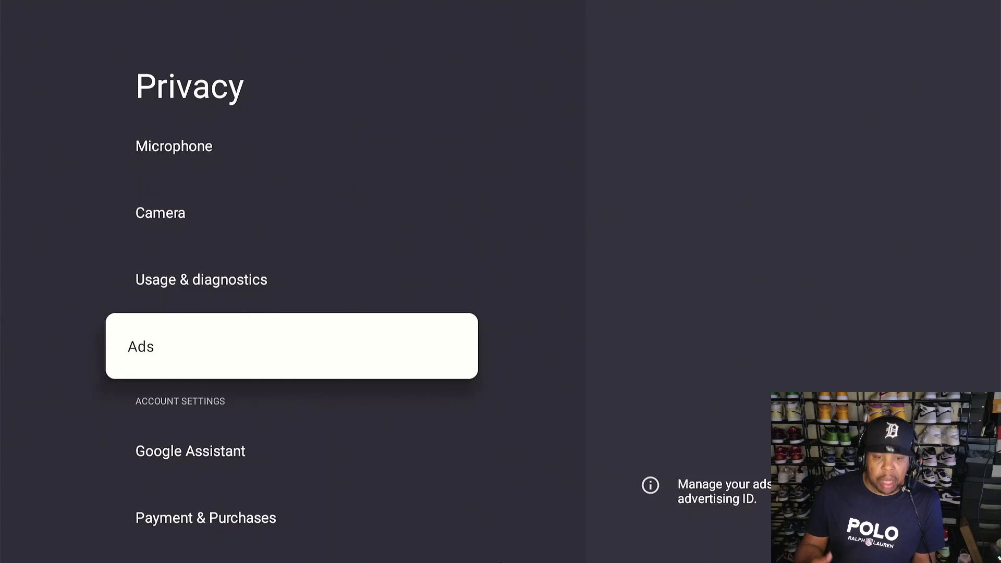
Step: Open the Google Assistant settings and turn on Hands-free Mic, completing its setup
left_click(190, 451)
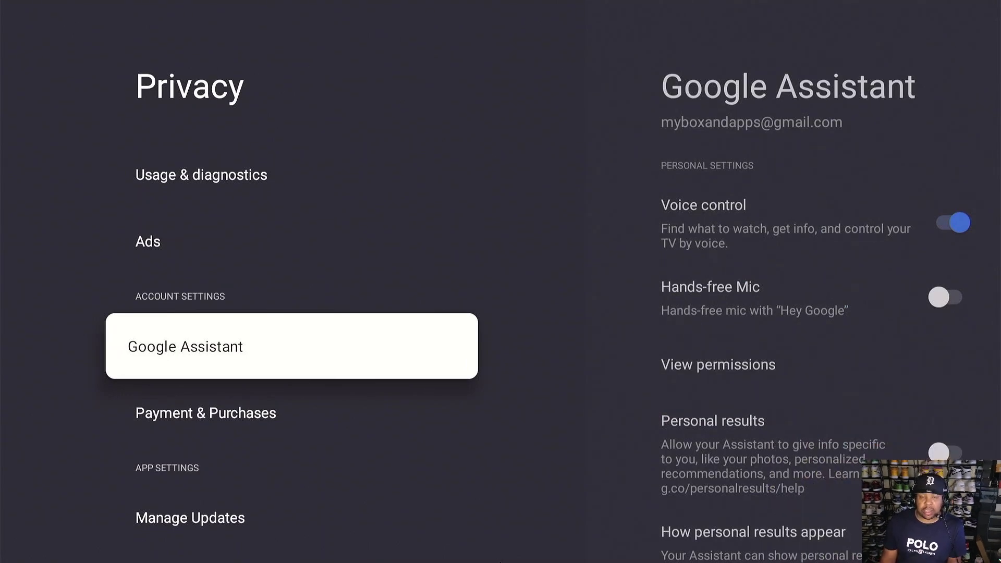
key("Return")
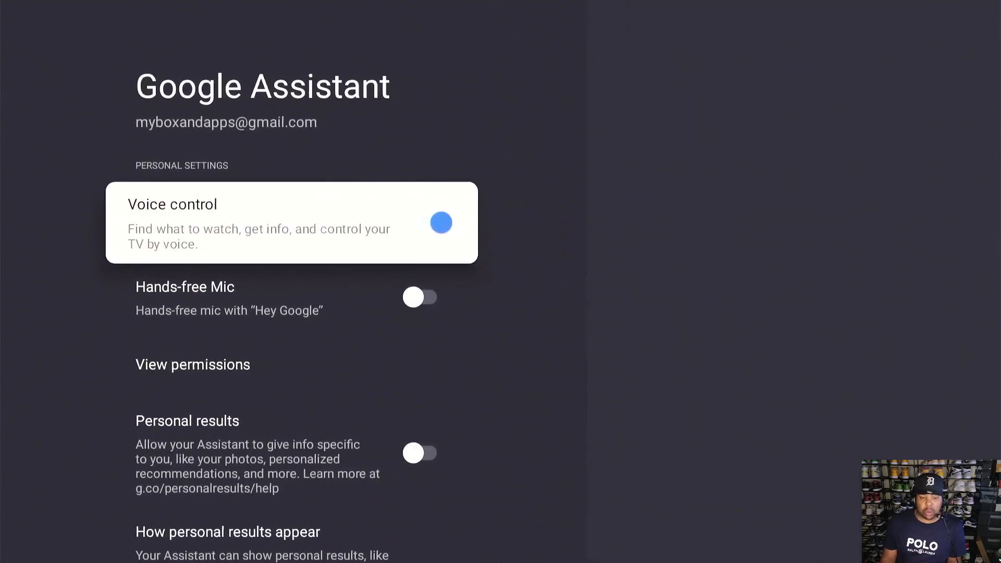
key("Down")
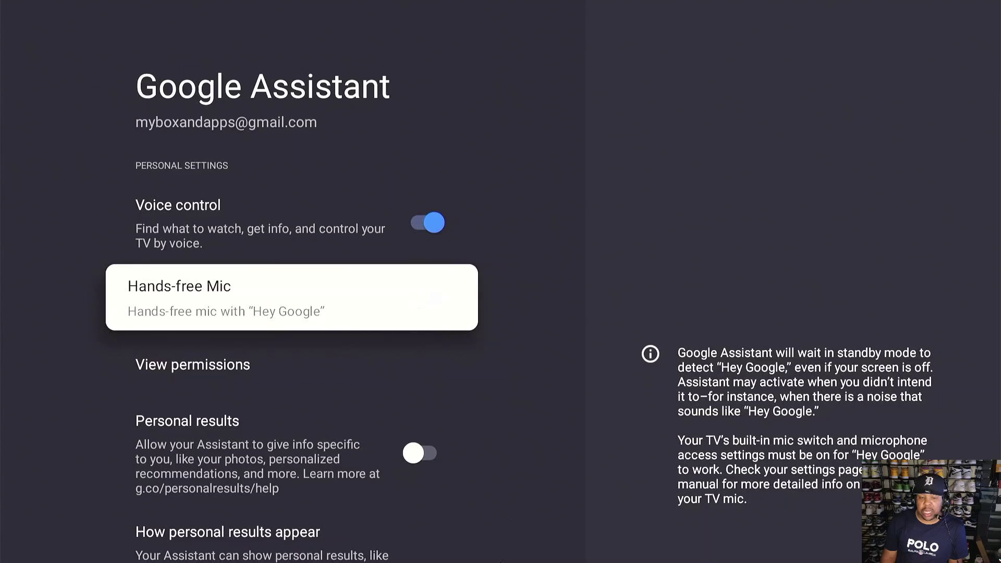
key("Return")
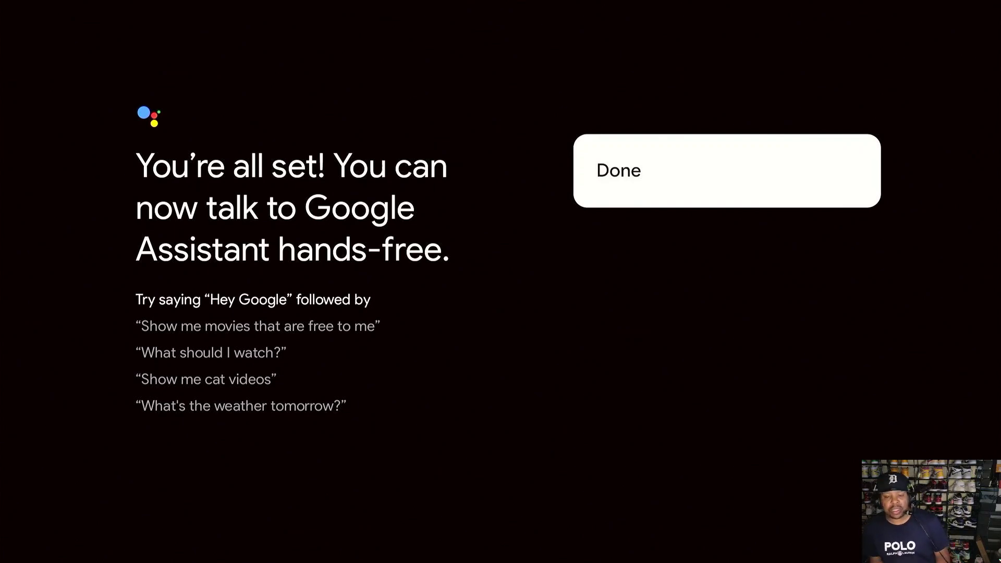
key("Return")
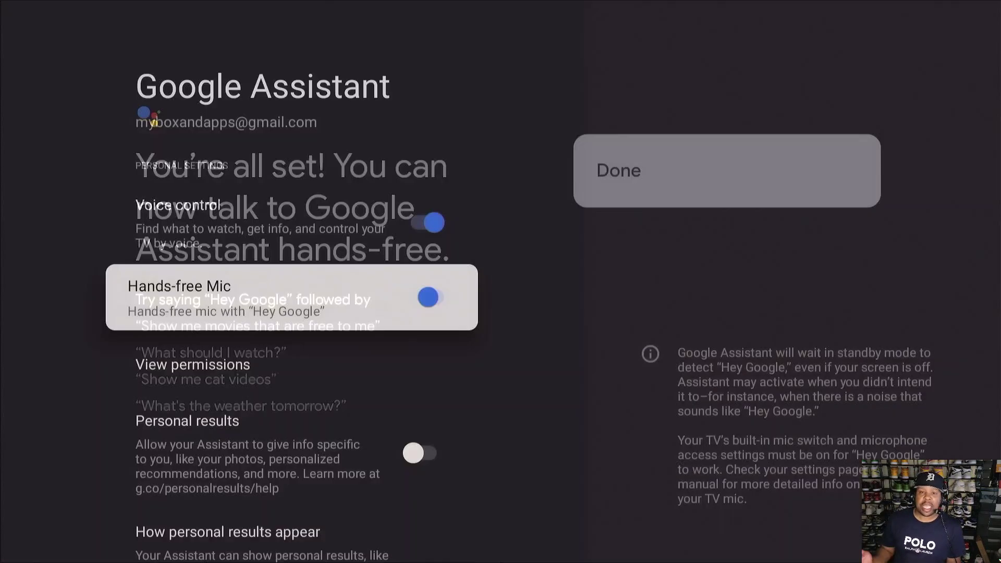
Step: Review the remaining Google Assistant options down to the SafeSearch filter
key("Down")
key("Down")
key("Down")
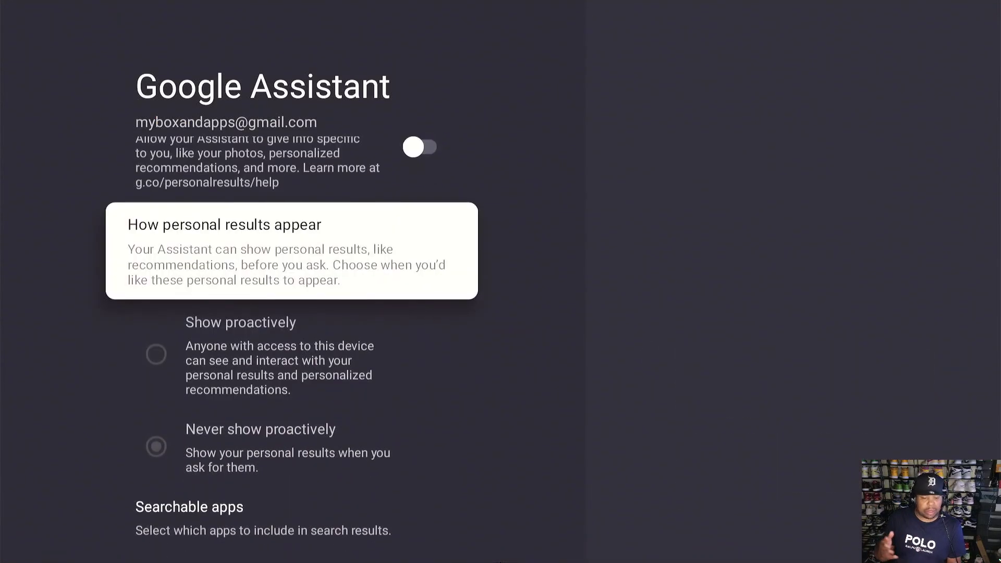
key("Down")
key("Down")
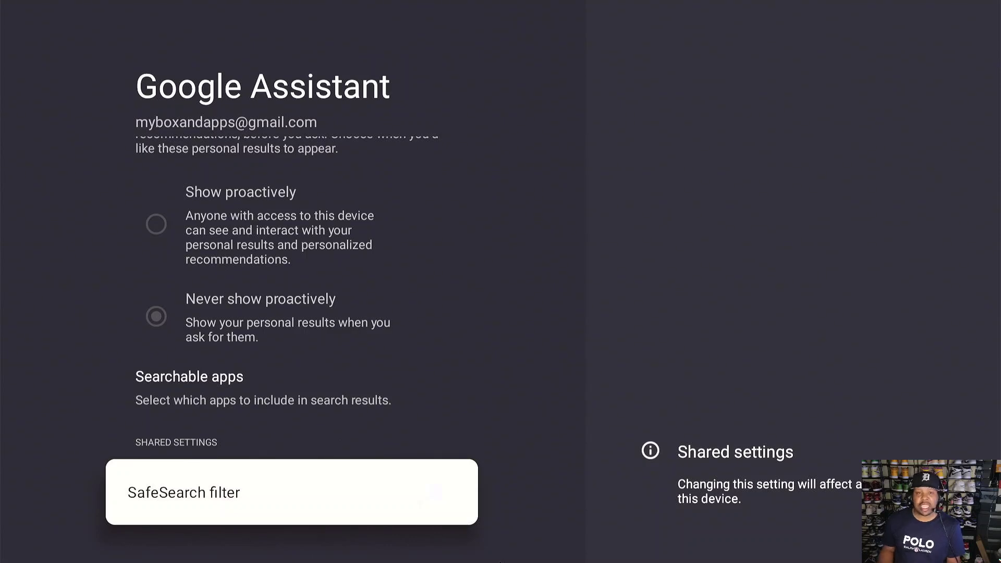
Step: Return to the Privacy settings and open Manage Updates under the app settings
key("Escape")
key("Down")
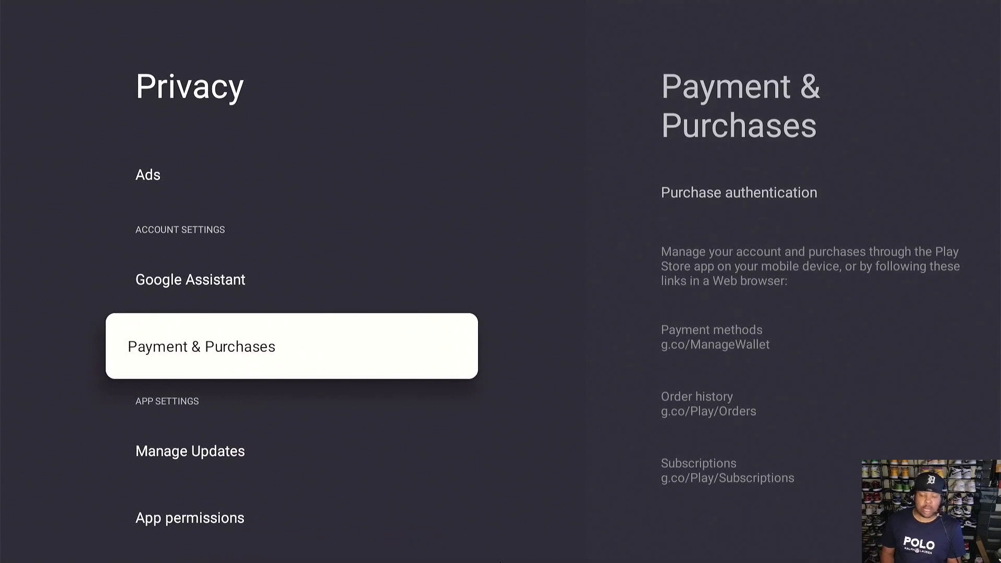
key("Down")
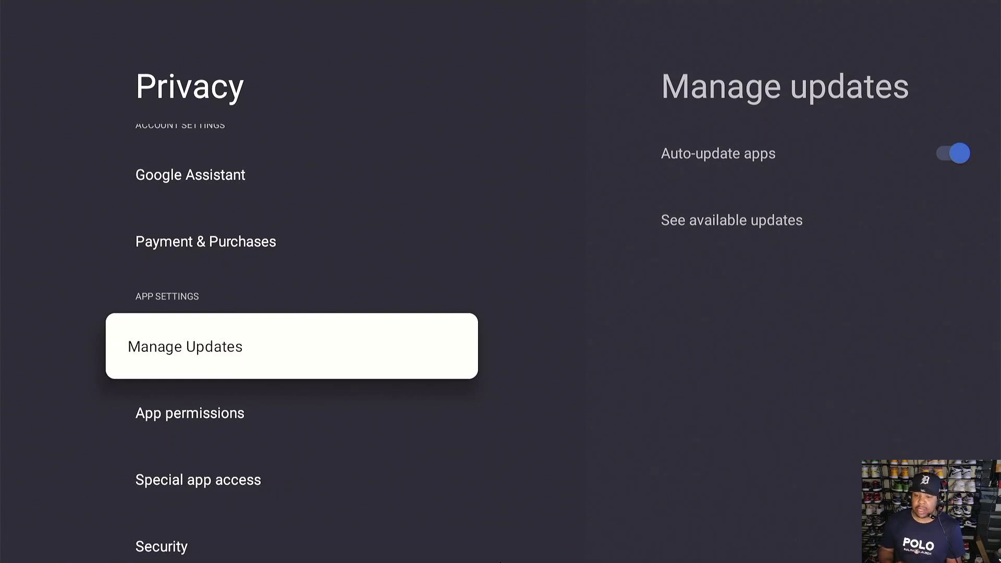
key("Return")
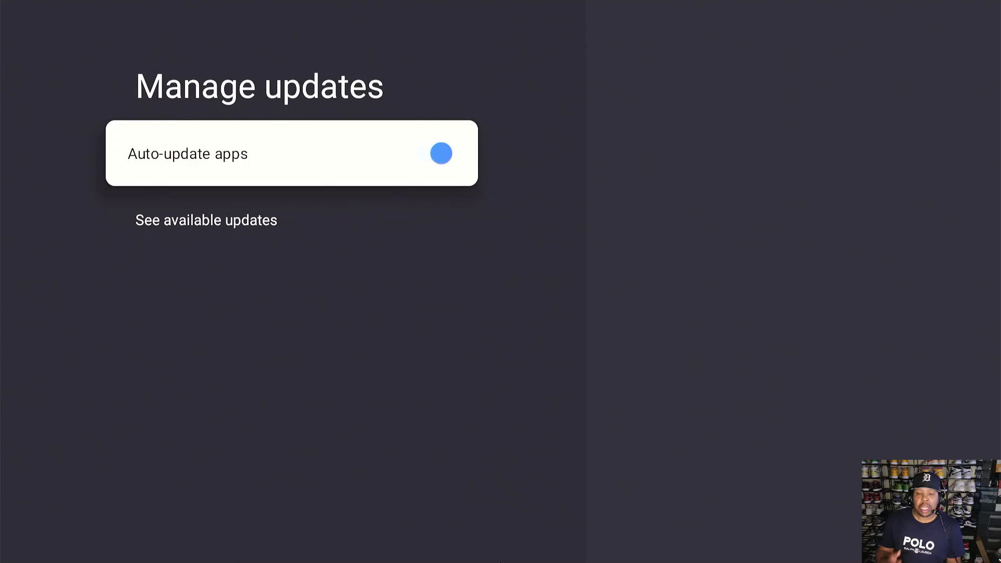
Step: Switch Auto-update apps off and back on twice
key("Return")
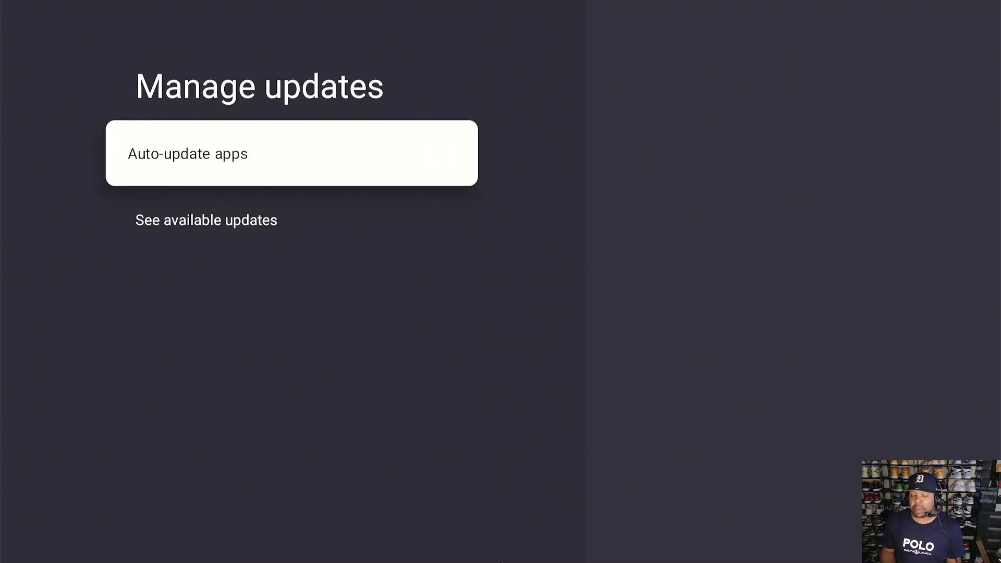
key("Return")
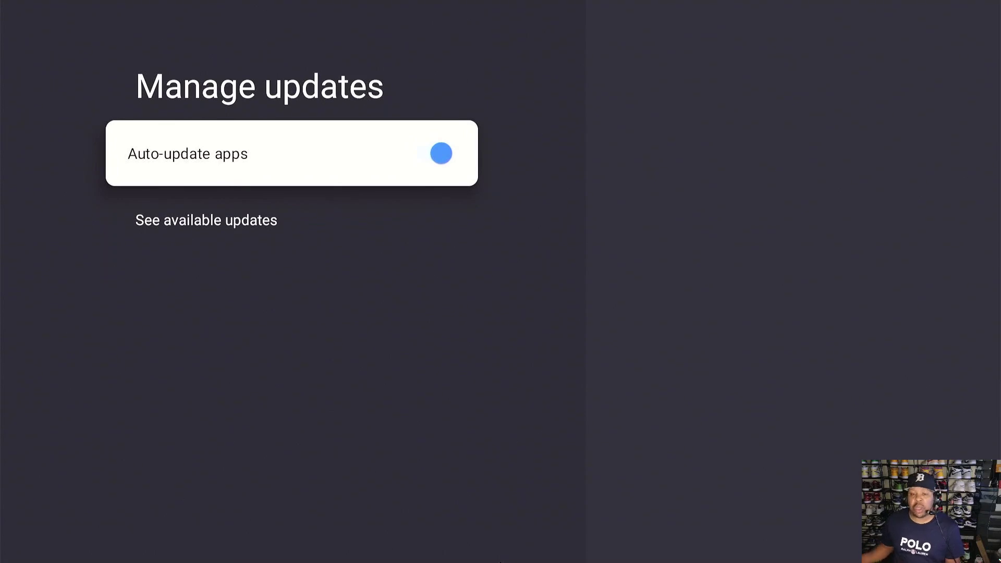
key("Return")
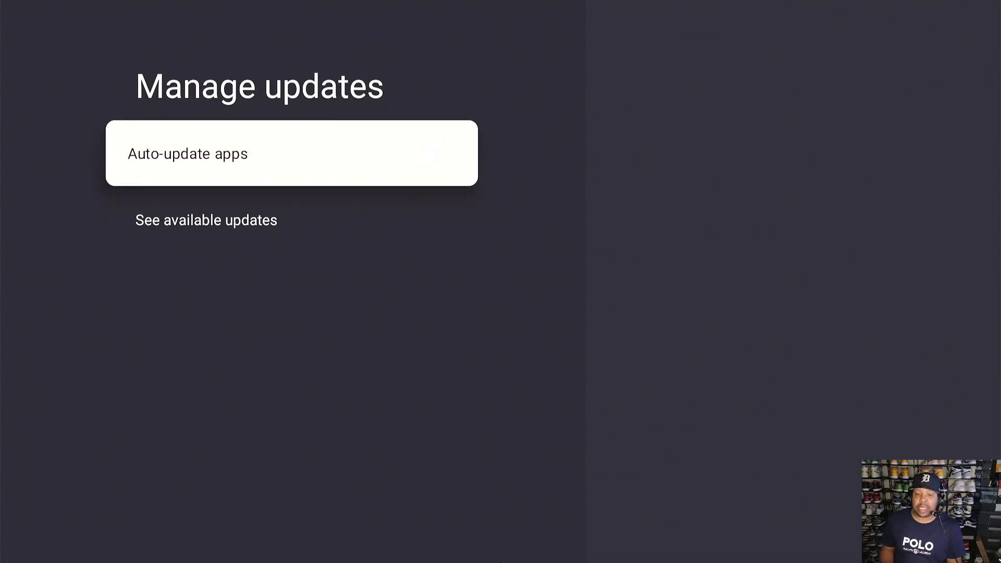
key("Return")
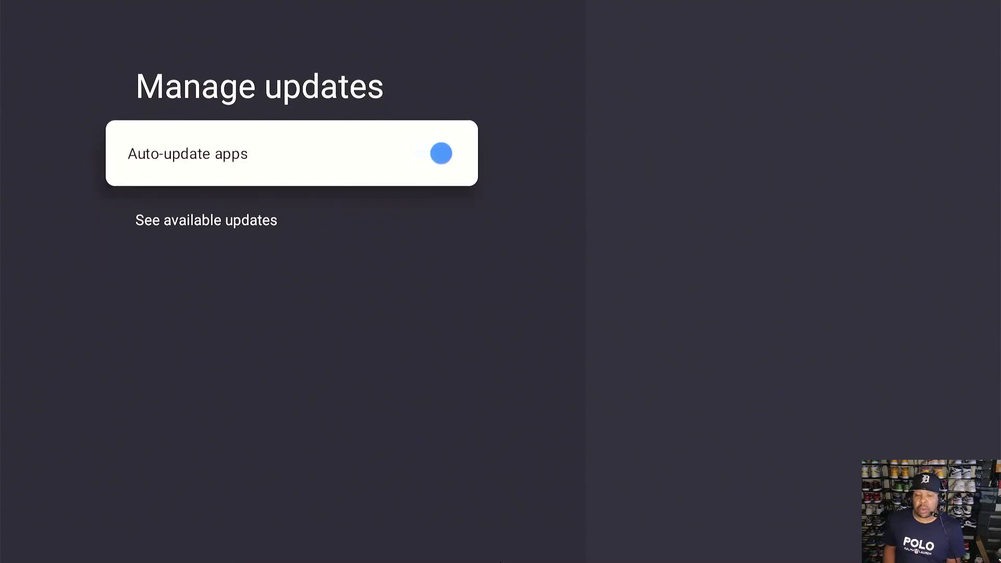
Step: Open the list of available app updates and install all pending ones
key("Down")
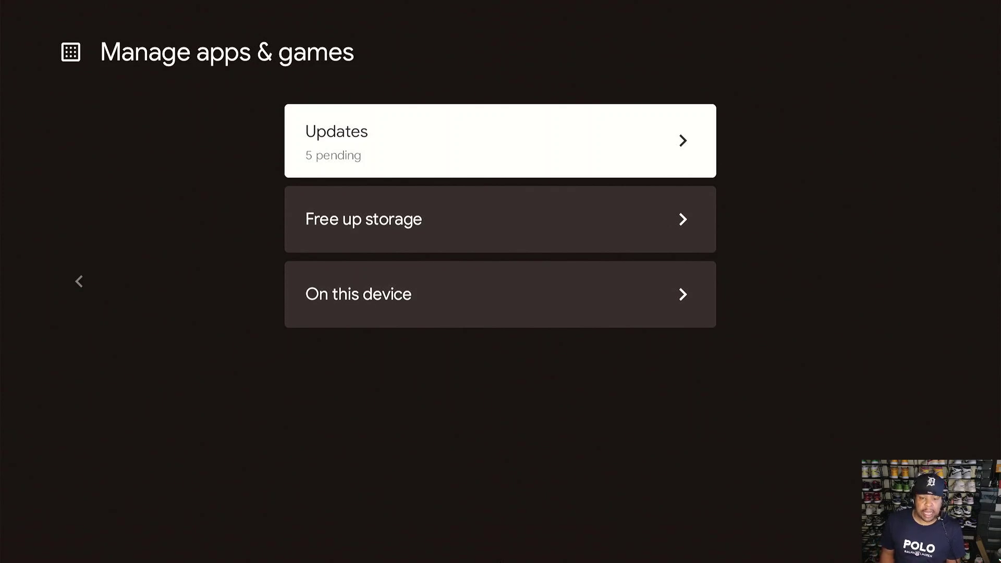
key("Return")
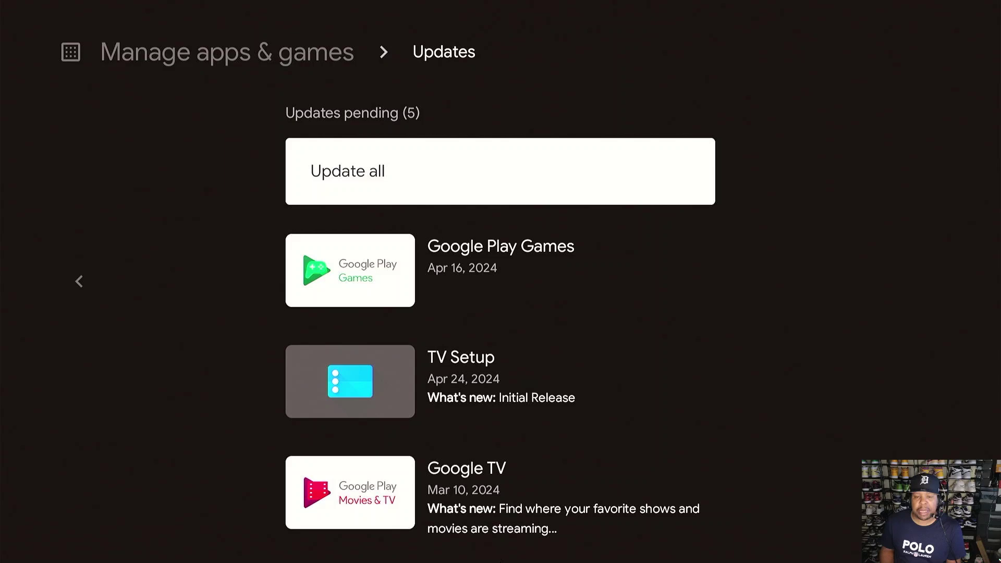
key("Return")
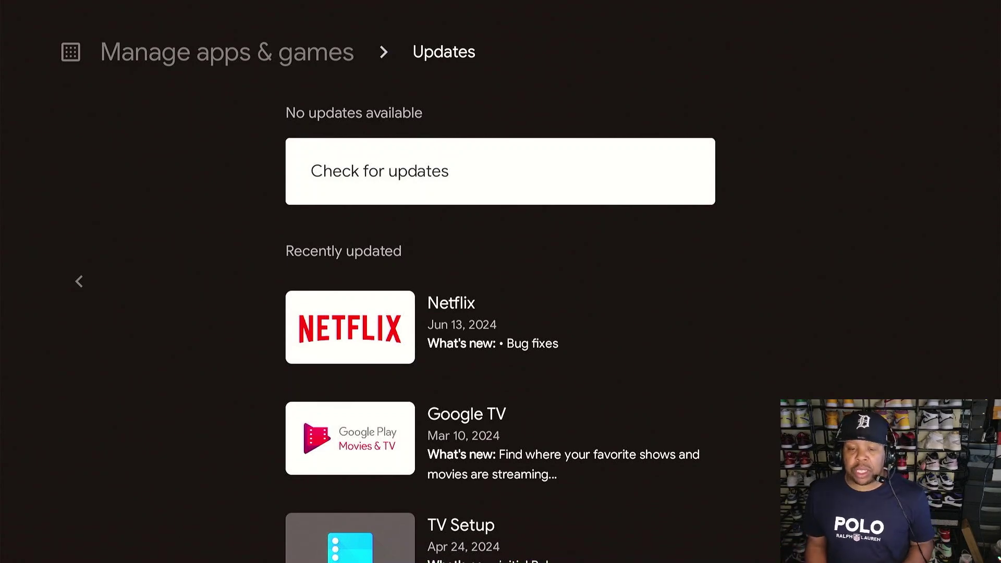
key("Down")
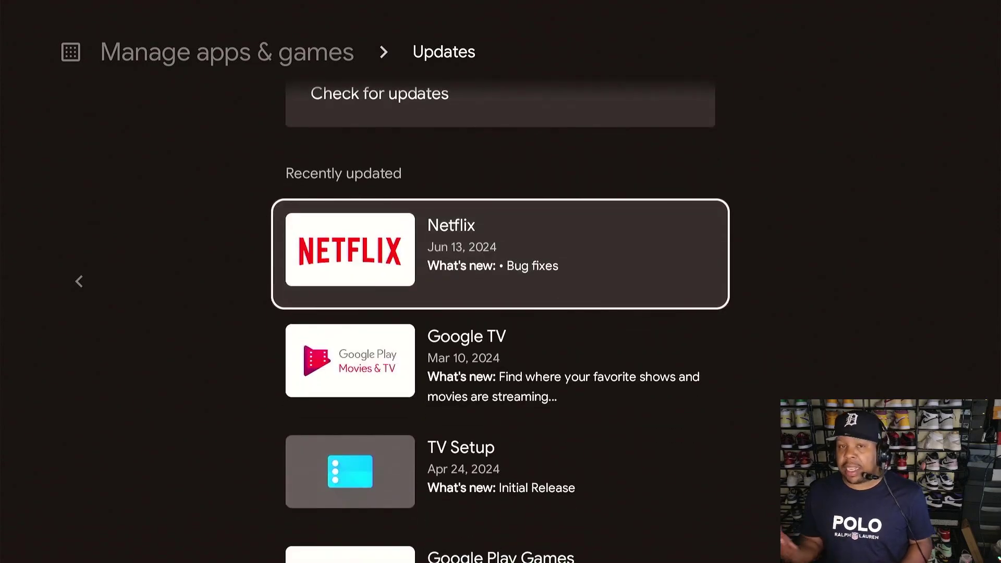
Step: Leave the app updates pages, return to the Privacy settings and open Security under the app settings
key("Escape")
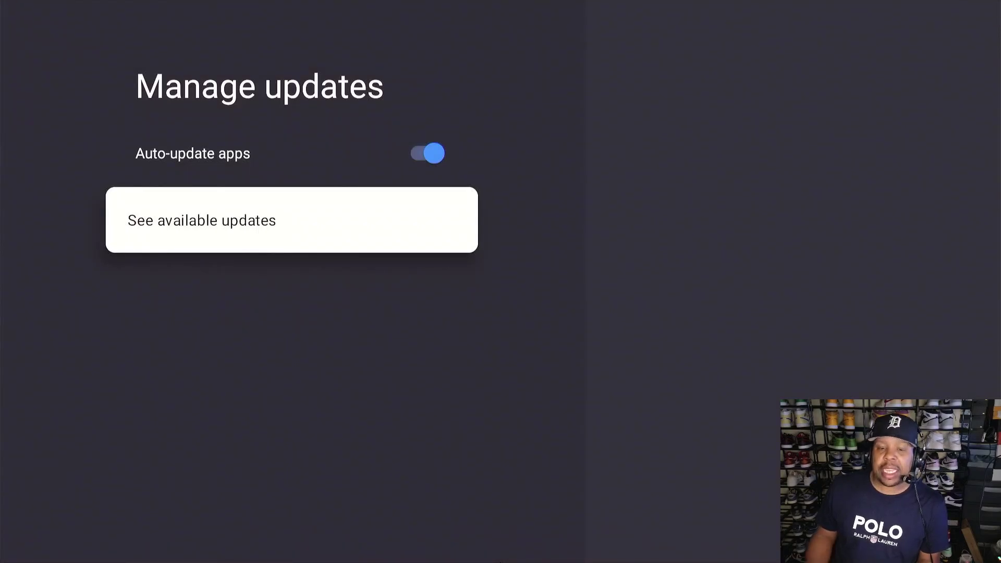
key("Escape")
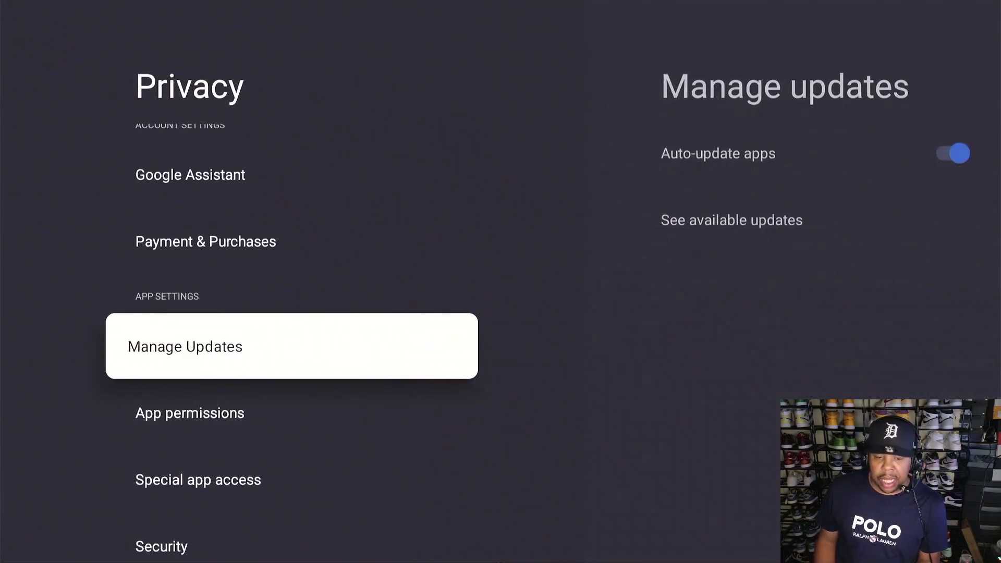
key("Down")
key("Down")
key("Down")
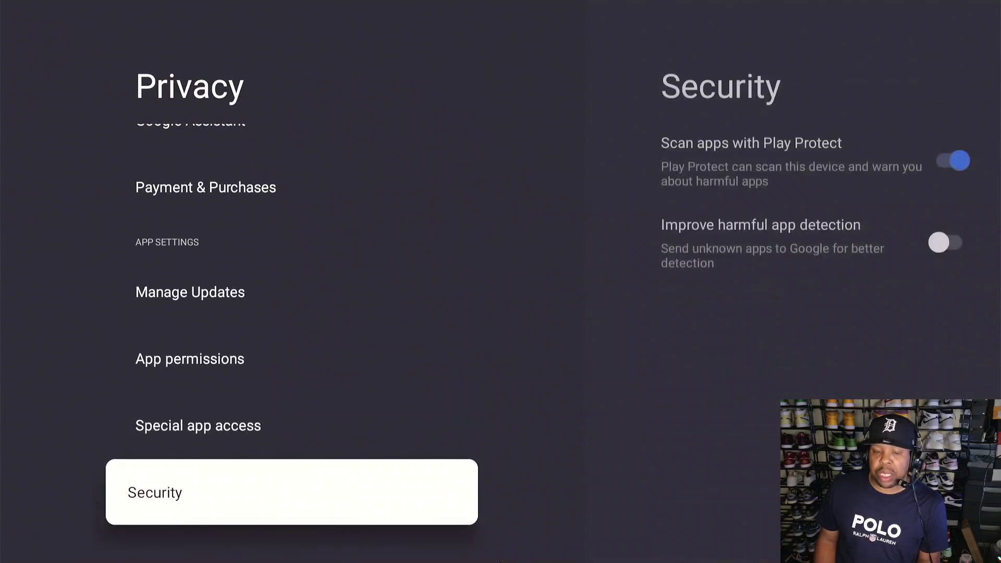
key("Up")
key("Up")
key("Down")
key("Down")
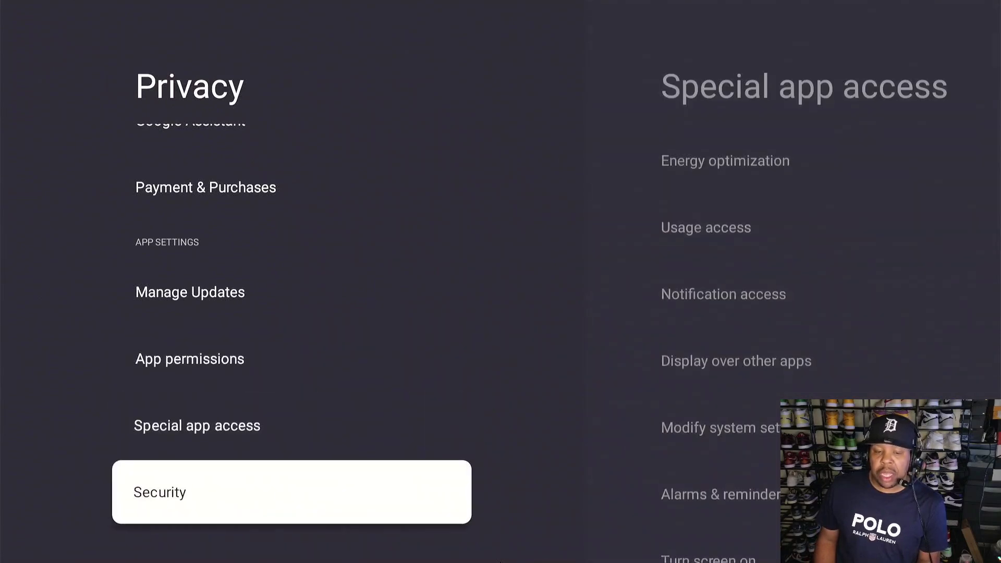
key("Return")
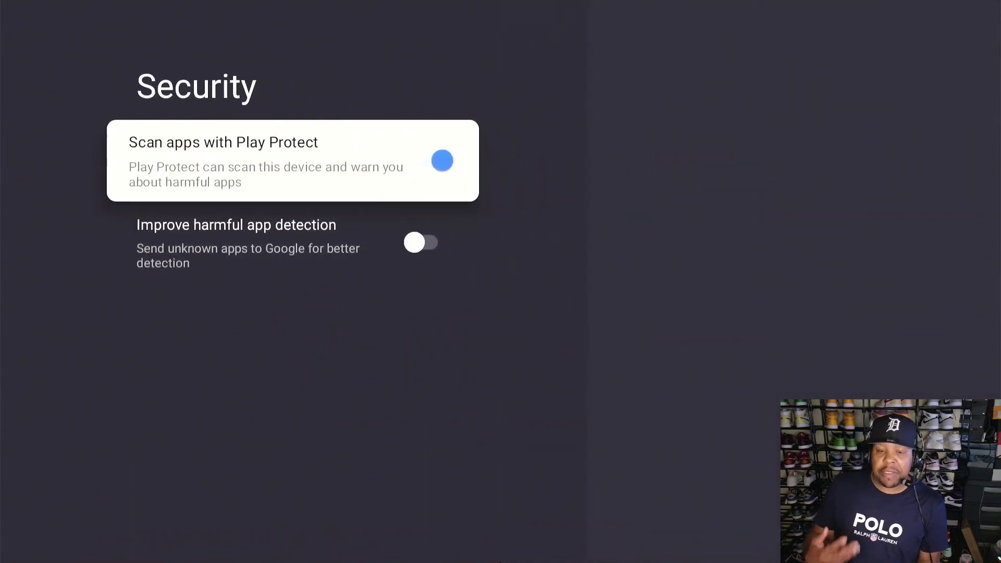
Step: Switch Scan apps with Play Protect off and back on twice
key("Return")
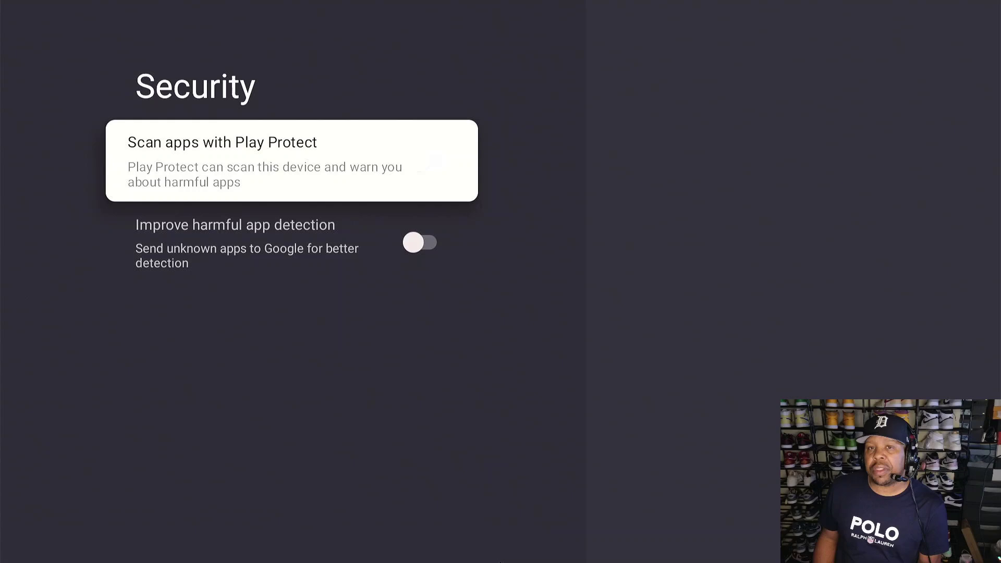
key("Return")
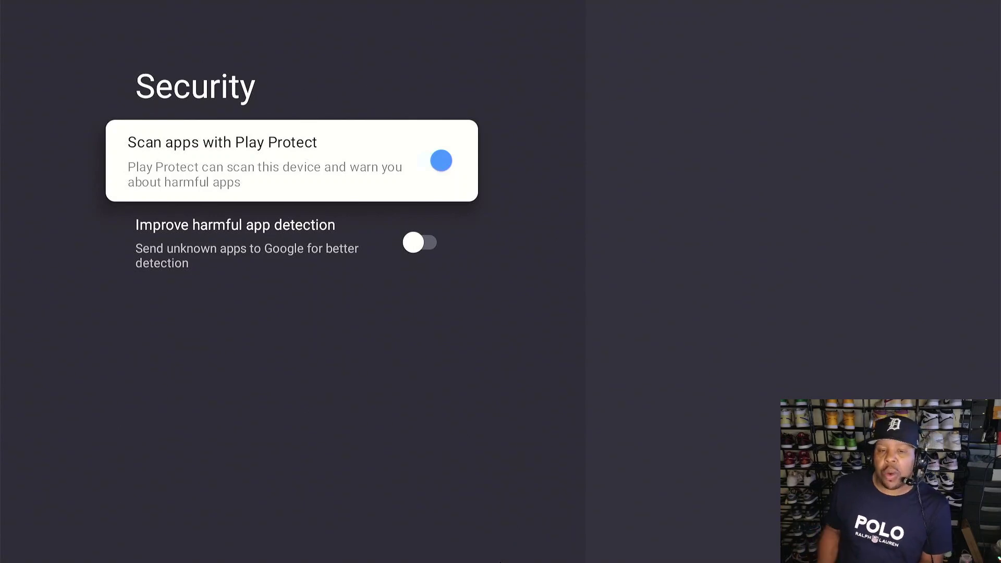
key("Return")
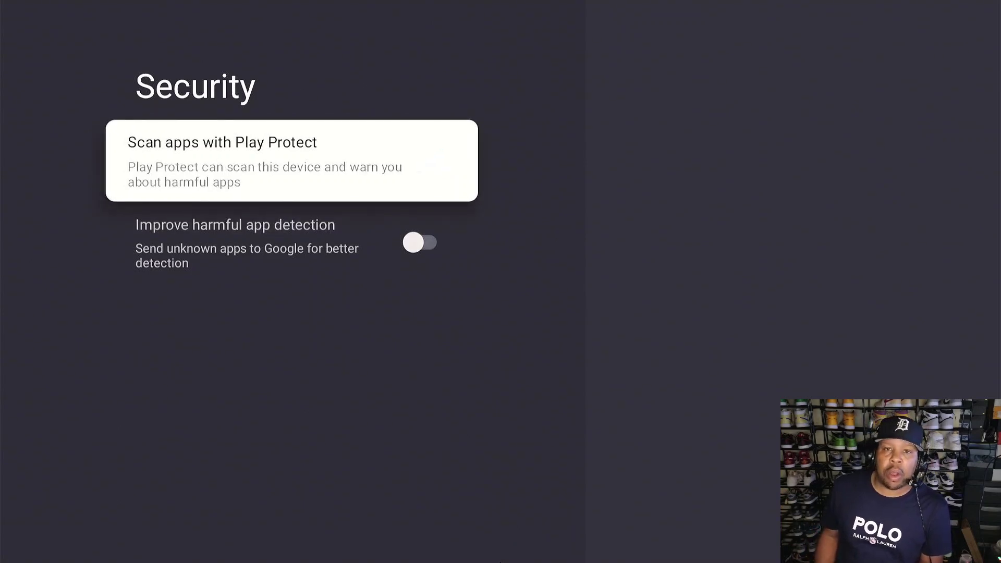
key("Return")
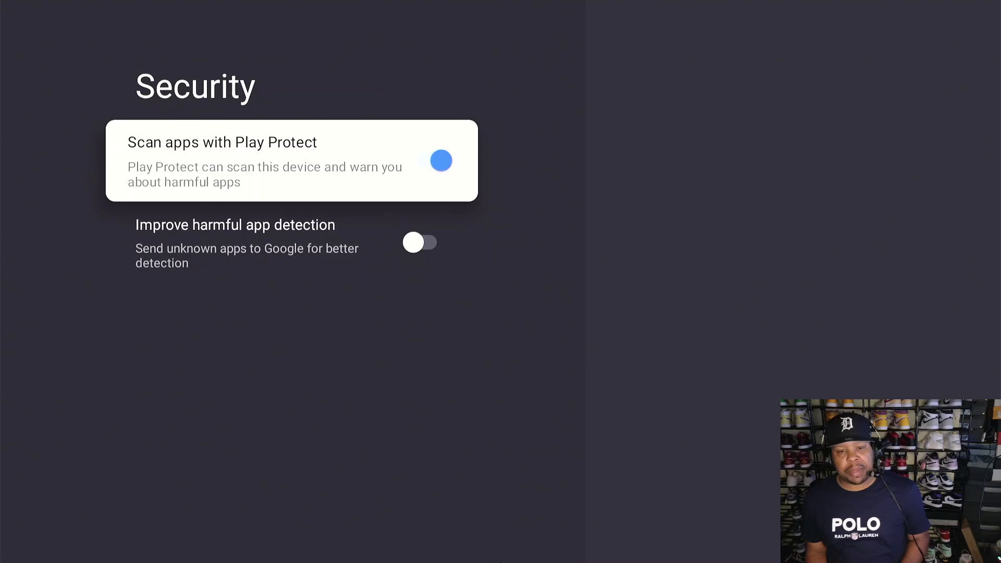
Step: Return to the main Settings, open the Apps settings and show the list of all apps
key("Escape")
key("Escape")
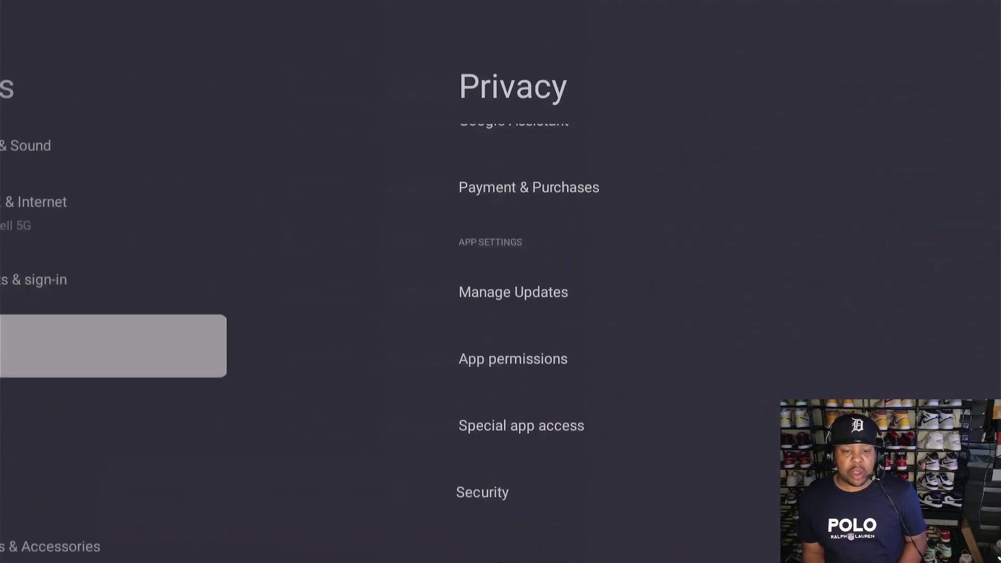
key("Down")
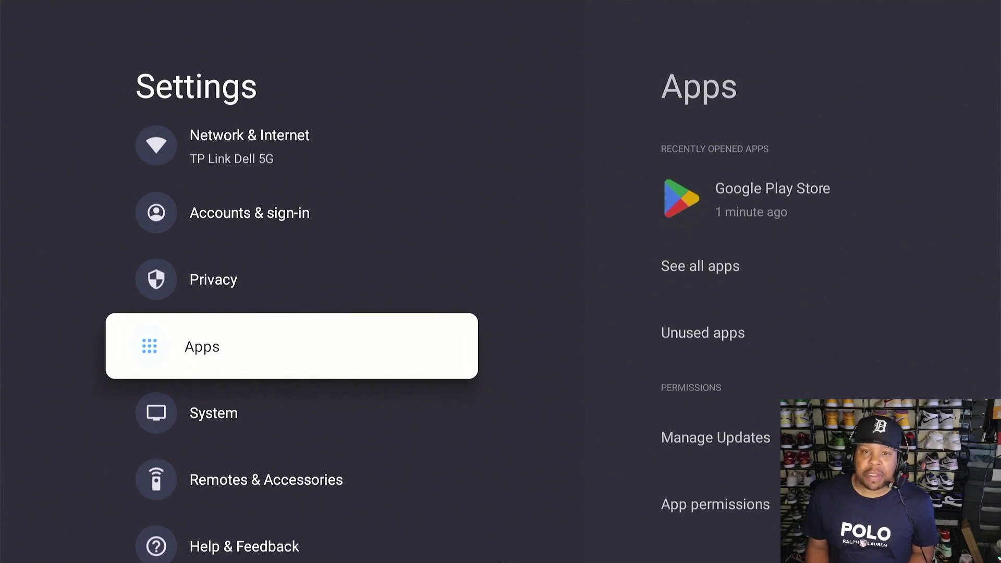
key("Return")
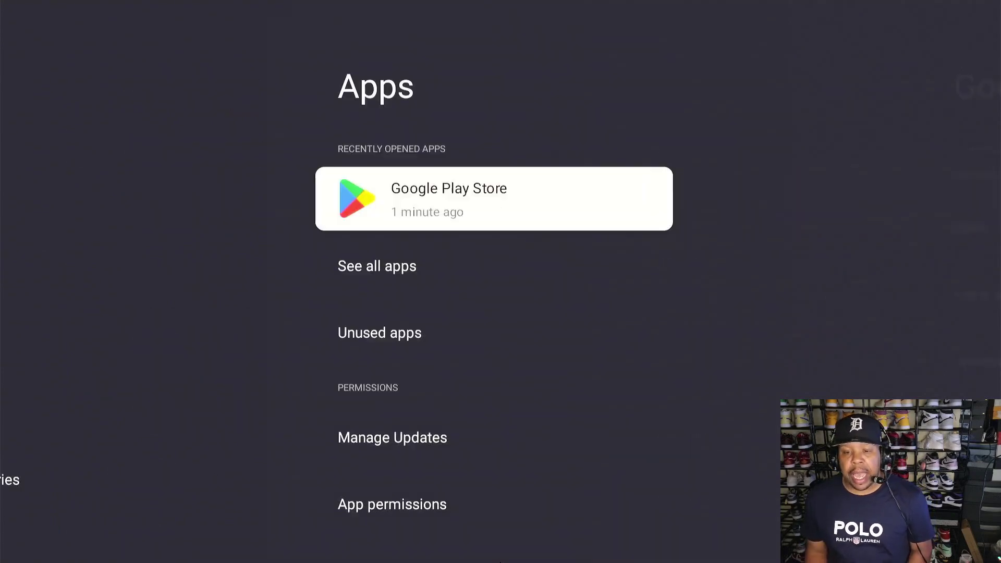
key("Down")
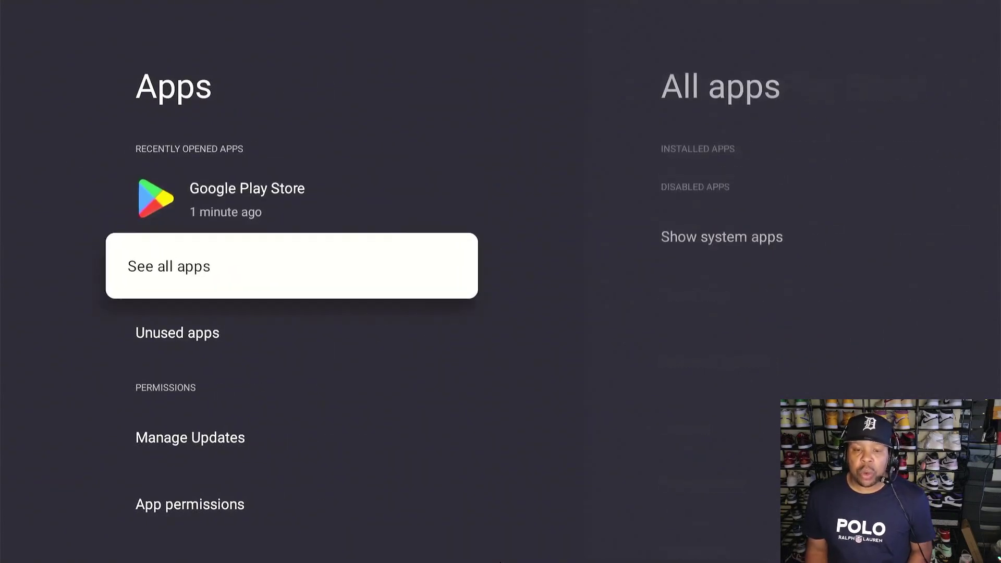
key("Return")
Step: Look through the installed apps list and the options offered for each app, ending back at Disney+
key("Down")
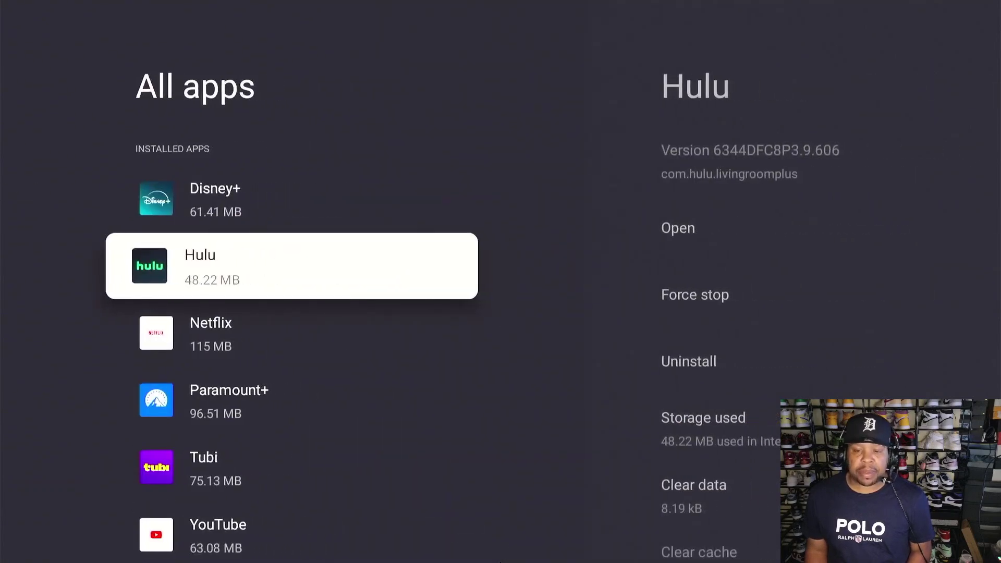
key("Down")
key("Down")
key("Down")
key("Down")
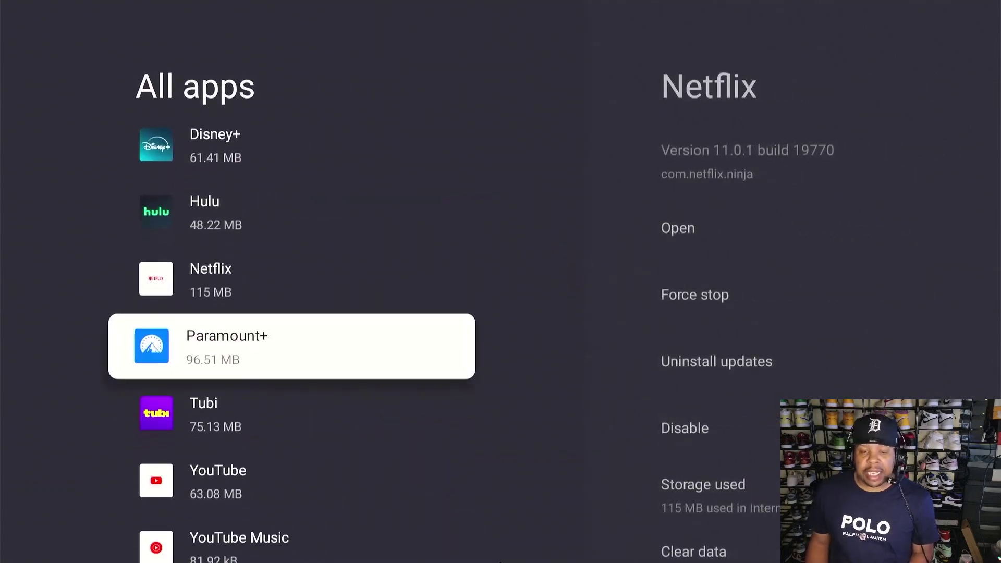
key("Down")
key("Down")
key("Down")
key("Down")
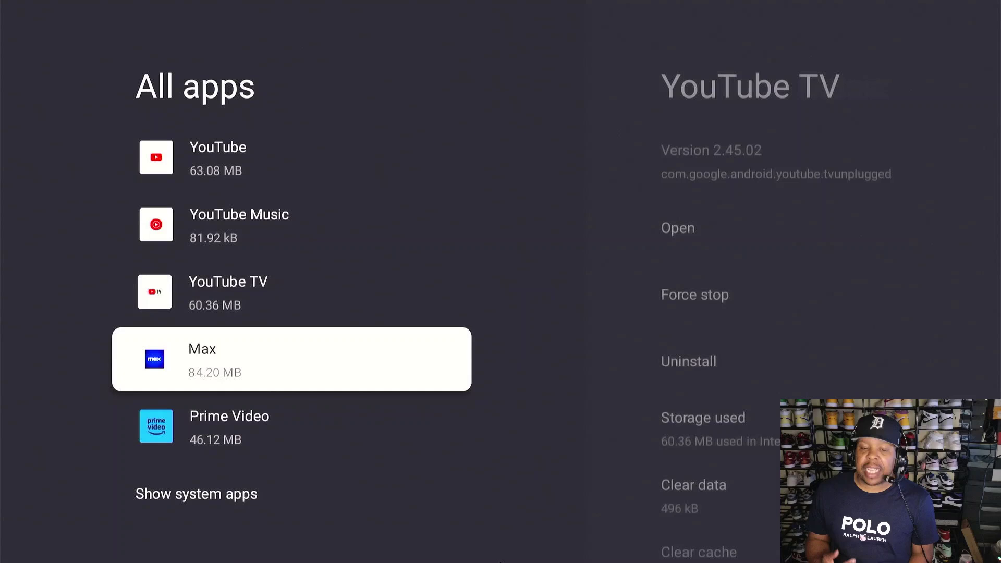
key("Up")
key("Up")
key("Up")
key("Up")
key("Up")
key("Up")
key("Up")
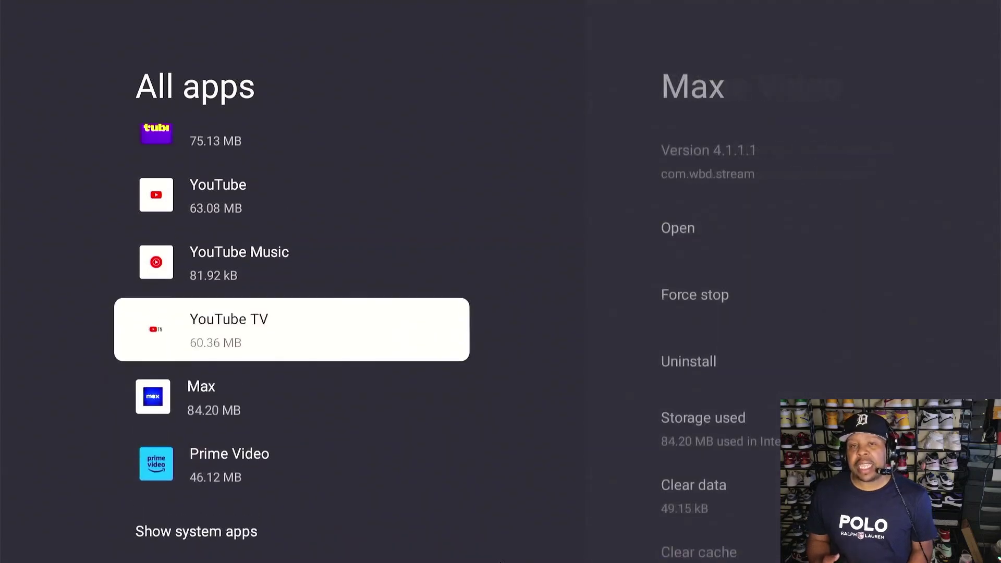
key("Up")
key("Up")
key("Up")
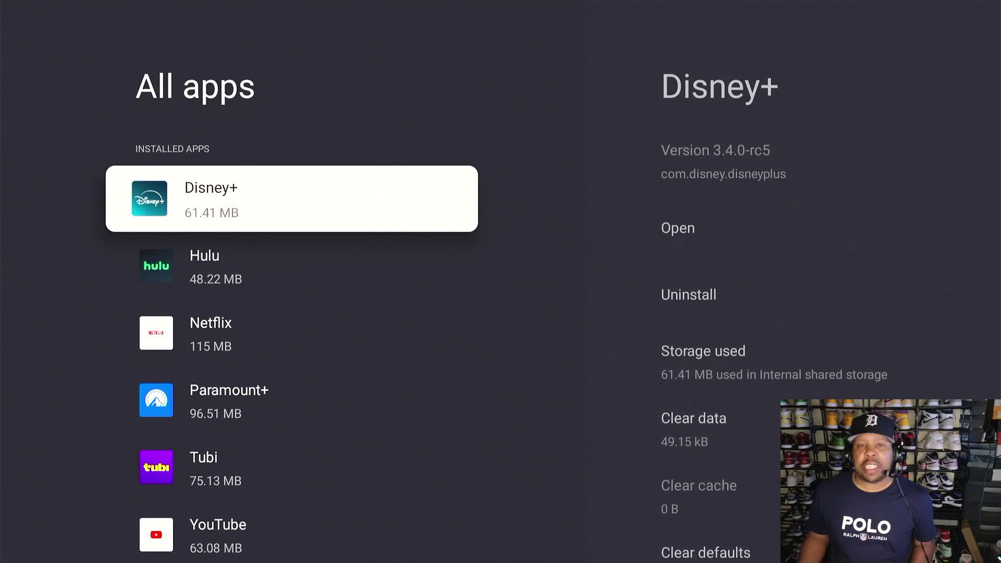
key("Down")
key("Down")
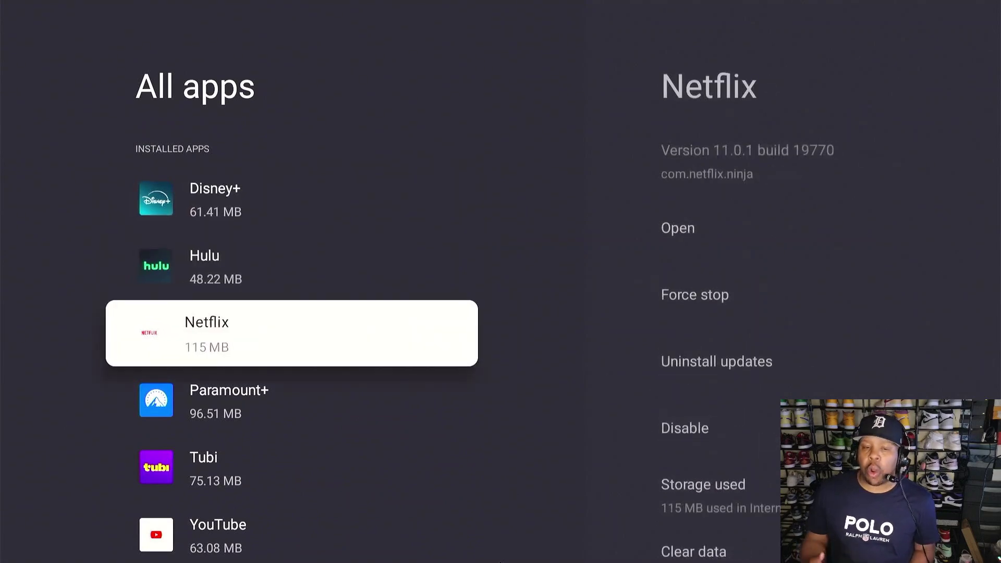
key("Down")
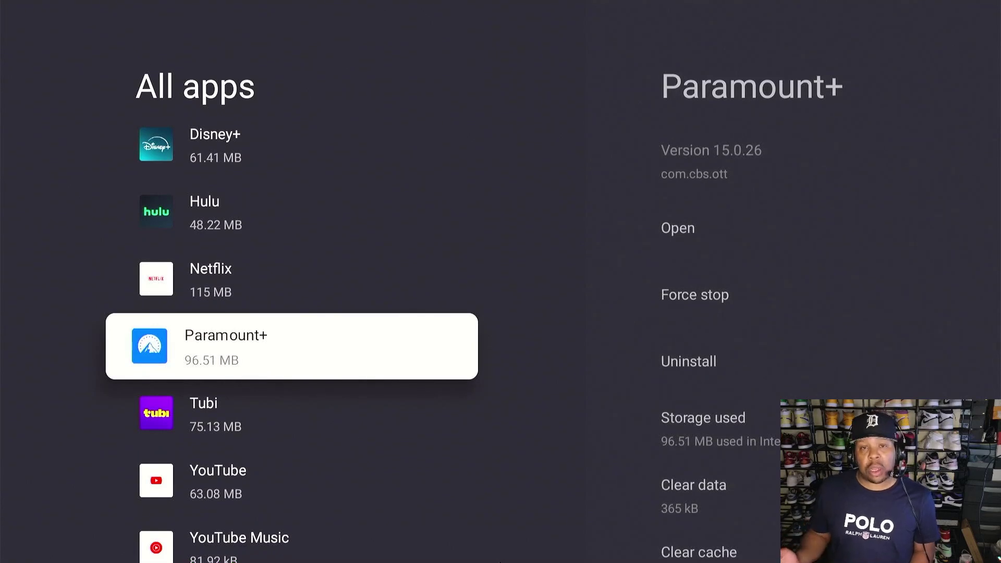
key("Up")
key("Up")
key("Up")
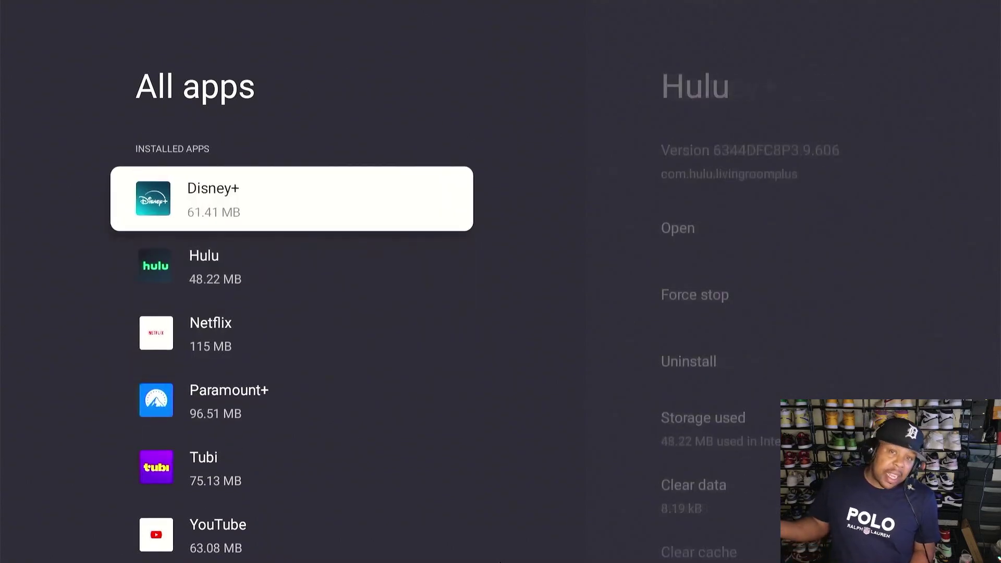
key("Down")
key("Down")
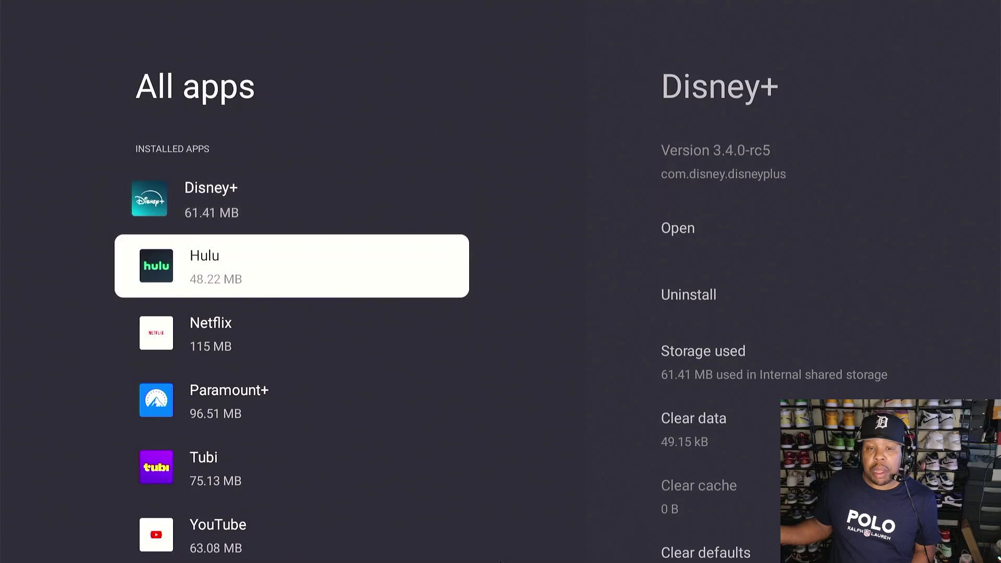
key("Up")
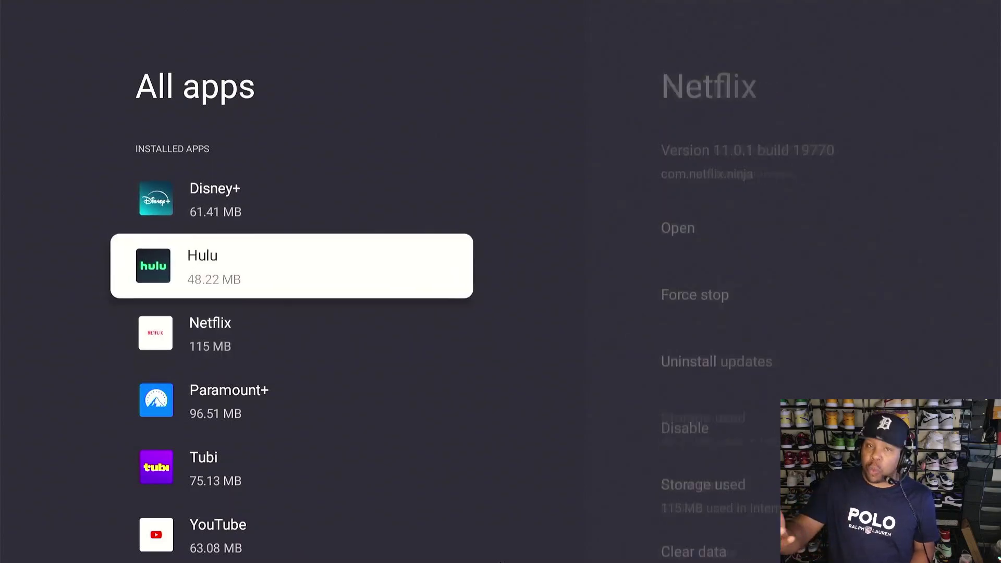
key("Down")
key("Down")
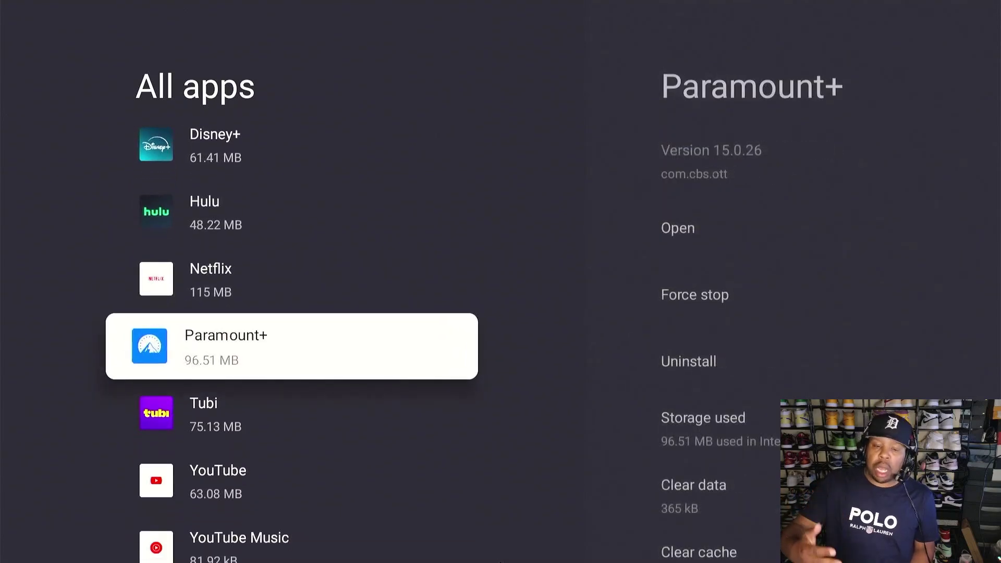
key("Down")
key("Down")
key("Down")
key("Down")
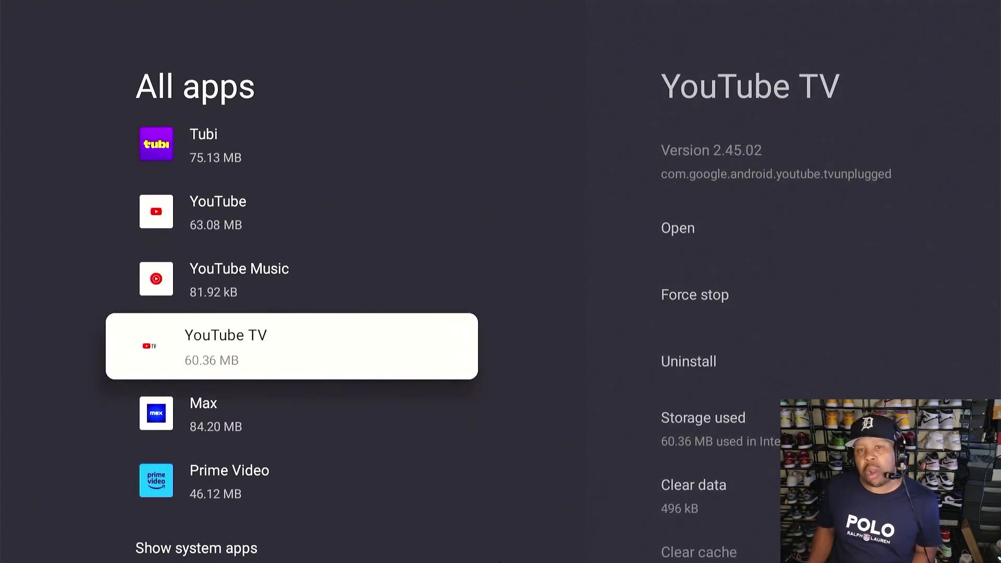
key("Down")
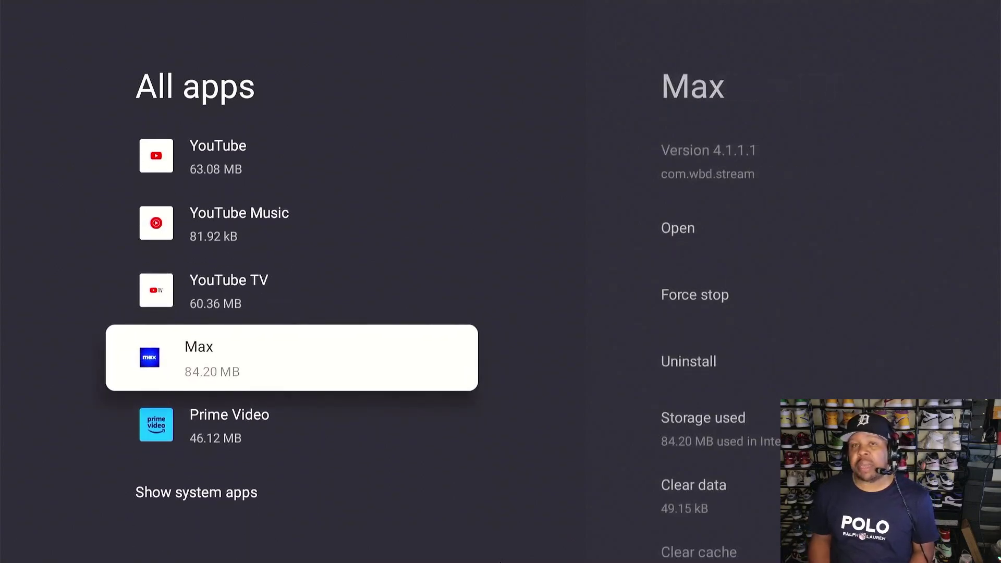
key("Up")
key("Up")
key("Up")
key("Up")
key("Up")
key("Up")
key("Up")
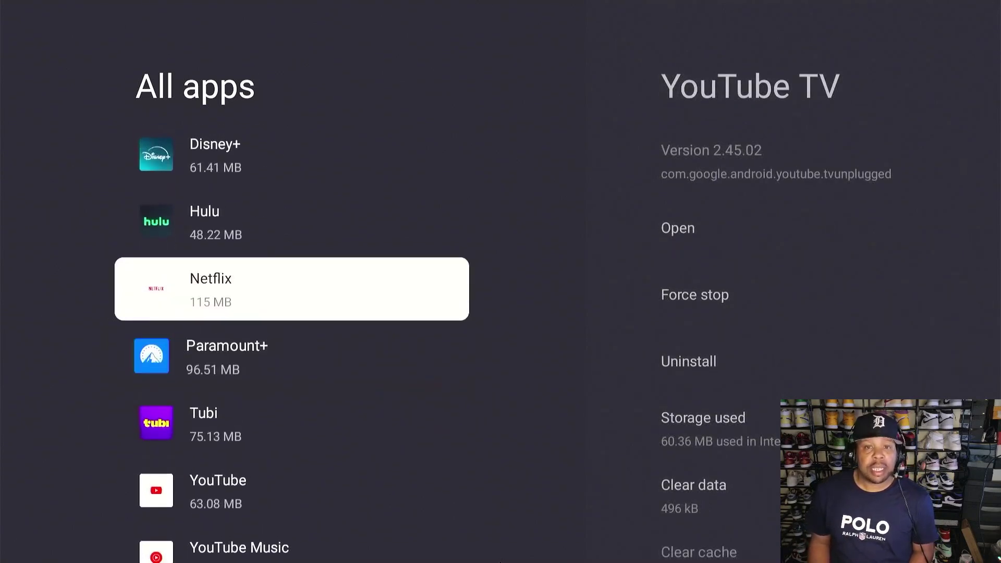
key("Up")
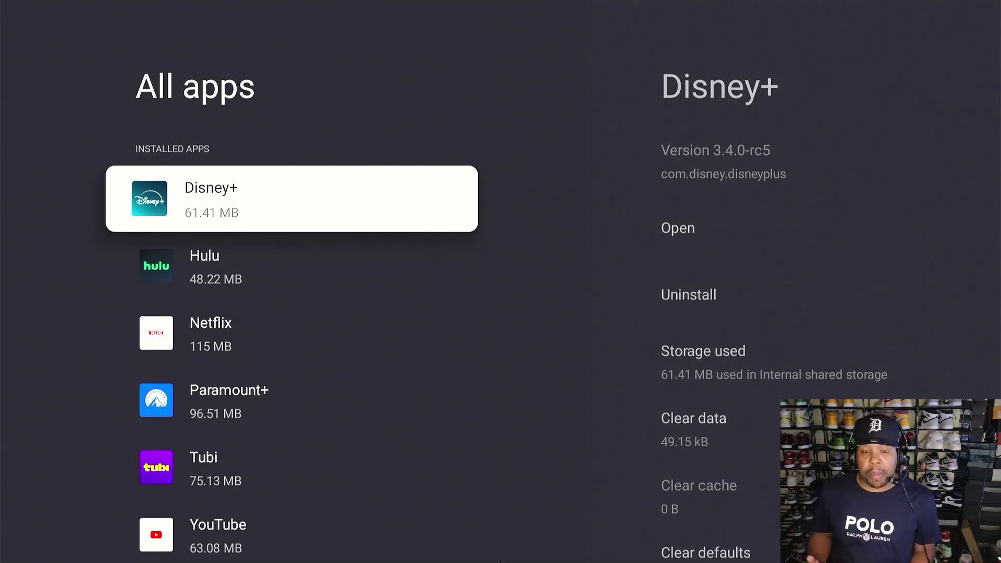
Step: Uninstall the Disney+ app from its details page and confirm the removal
key("Return")
key("Down")
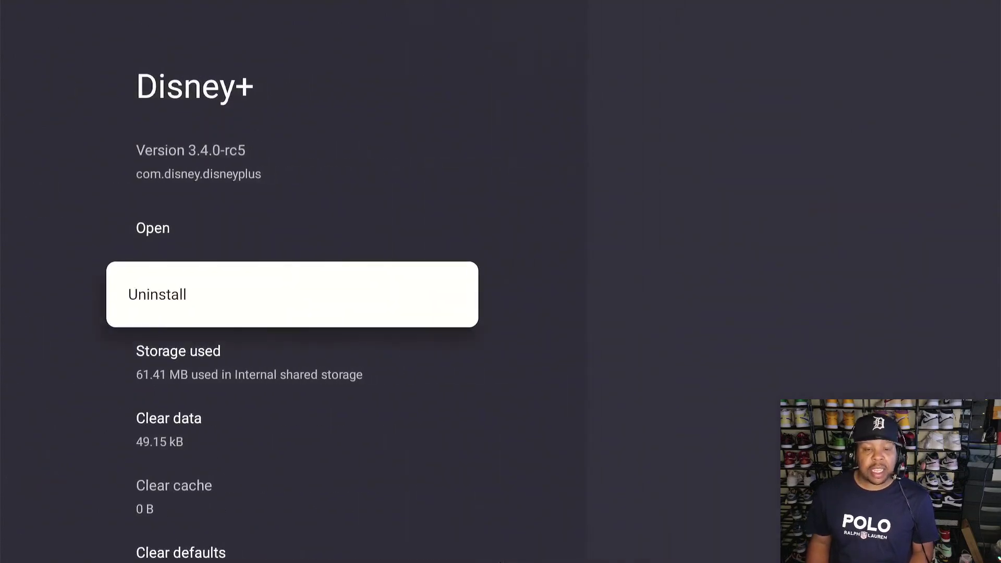
key("Return")
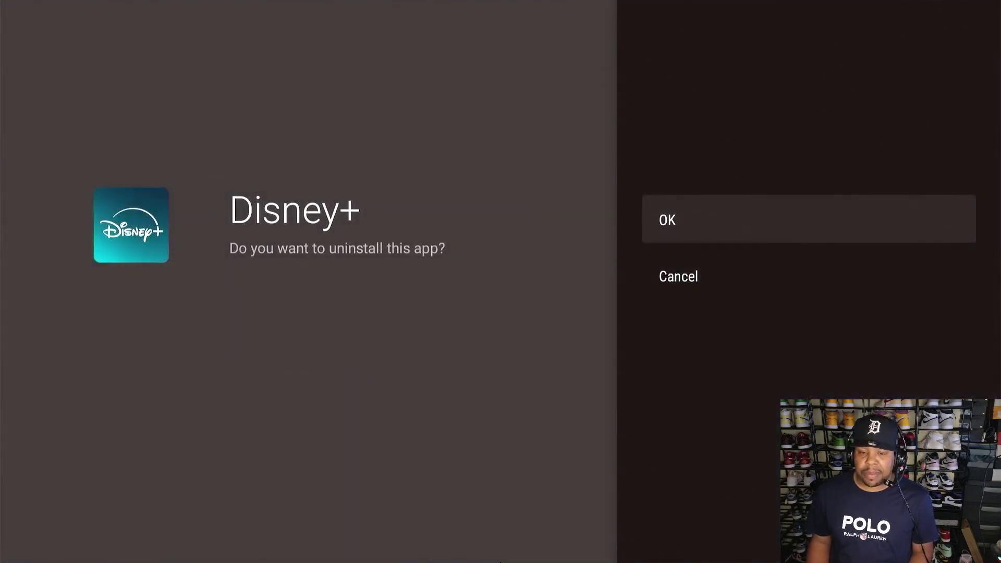
key("Return")
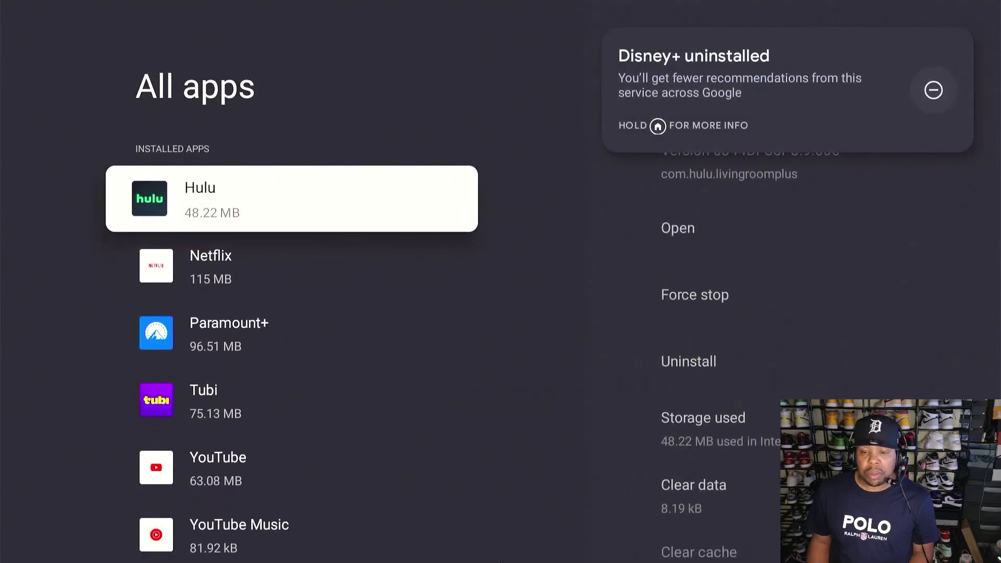
Step: Uninstall the Hulu app from its details page and confirm the removal
key("Return")
key("Down")
key("Down")
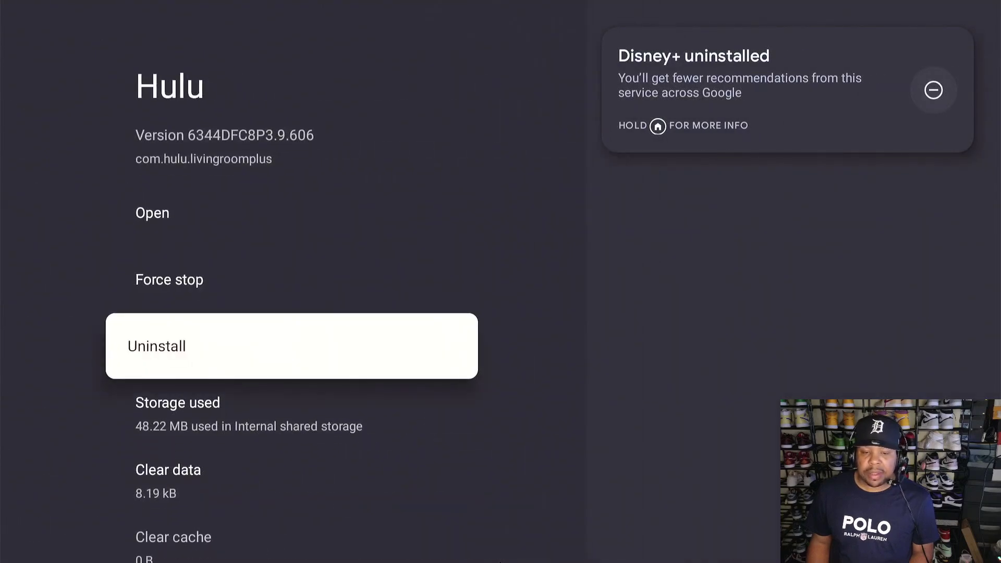
key("Return")
key("Return")
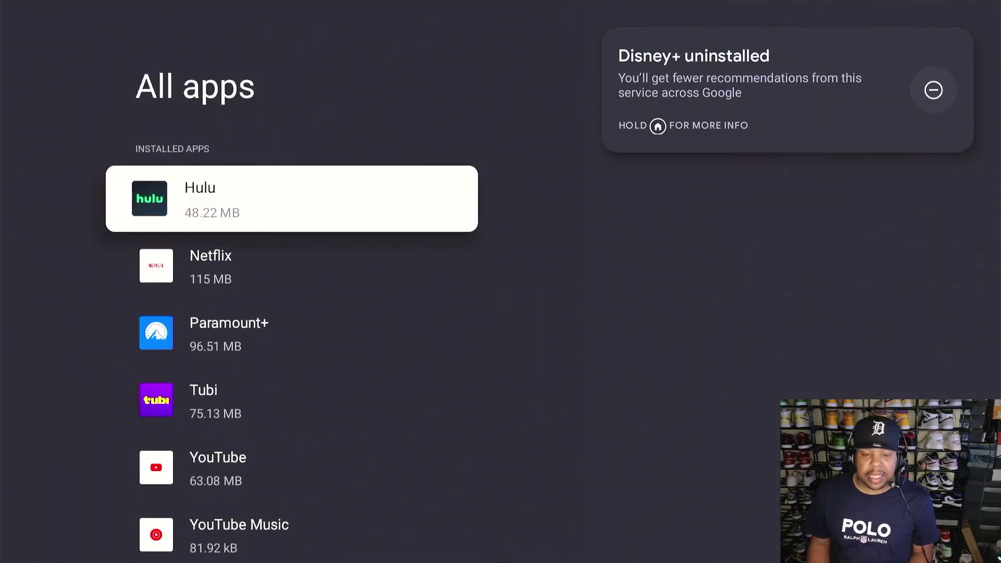
Step: Uninstall the Paramount+ app from its details page and confirm the removal
key("Down")
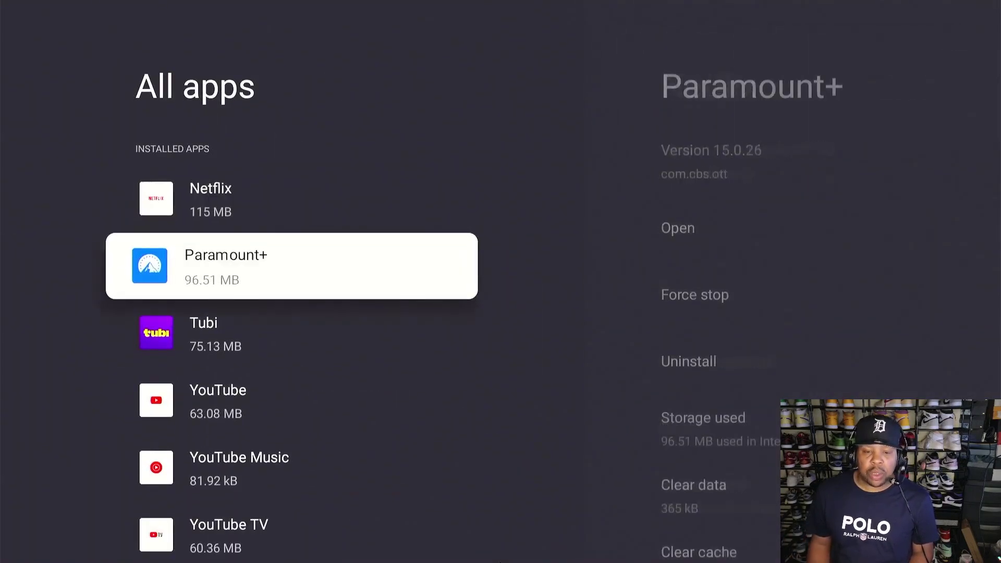
key("Return")
key("Down")
key("Down")
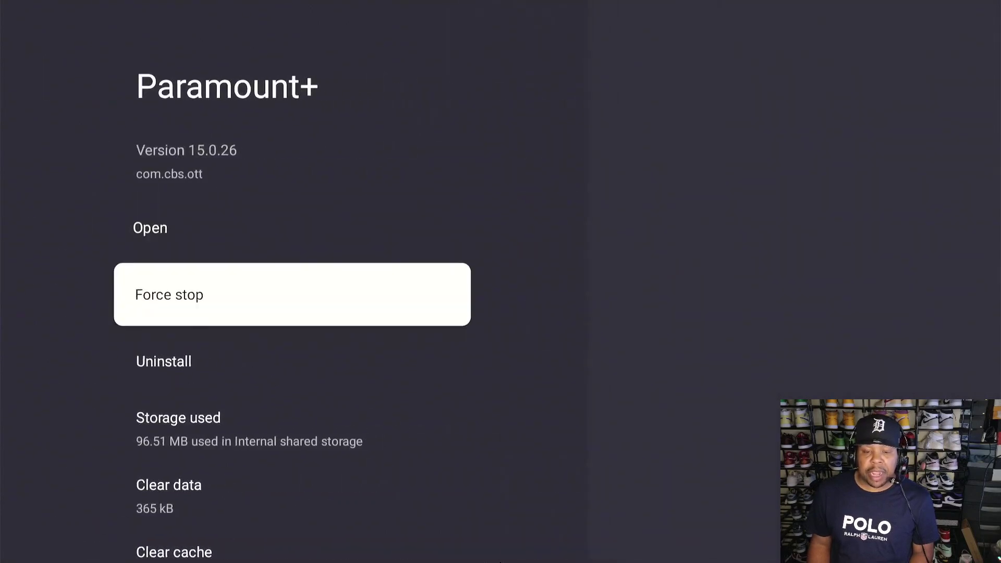
key("Return")
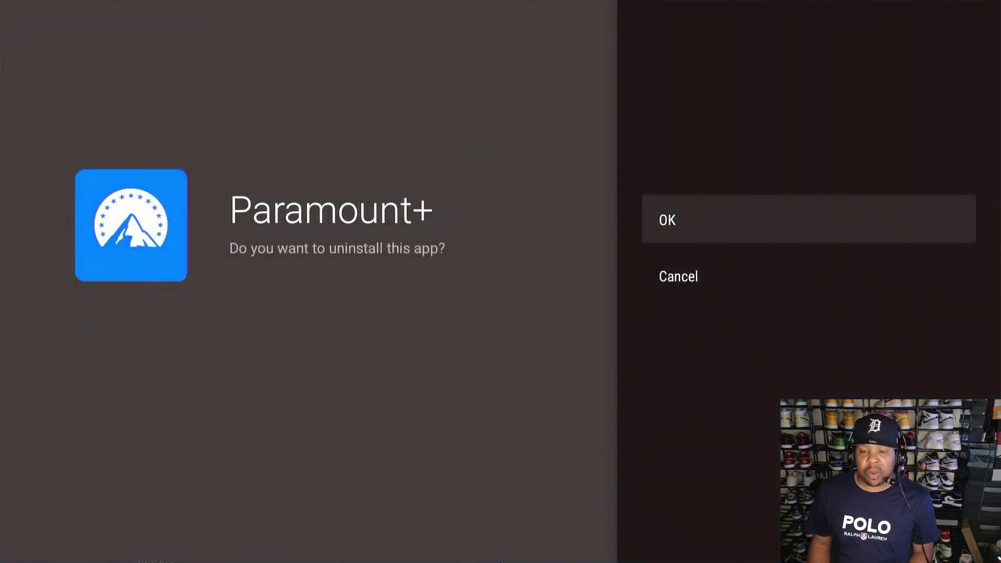
key("Return")
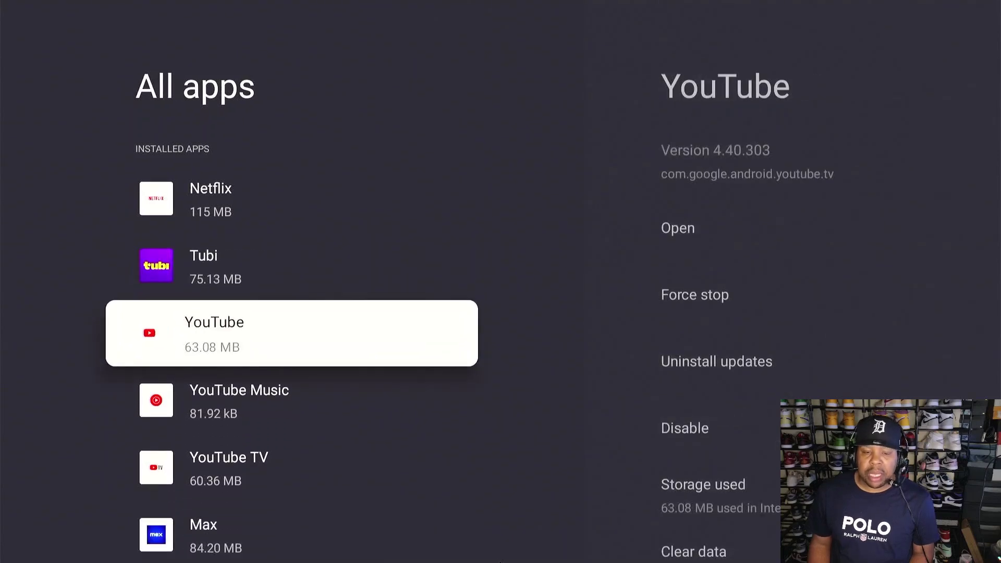
Step: Uninstall the Tubi app from its details page and confirm the removal
key("Up")
key("Return")
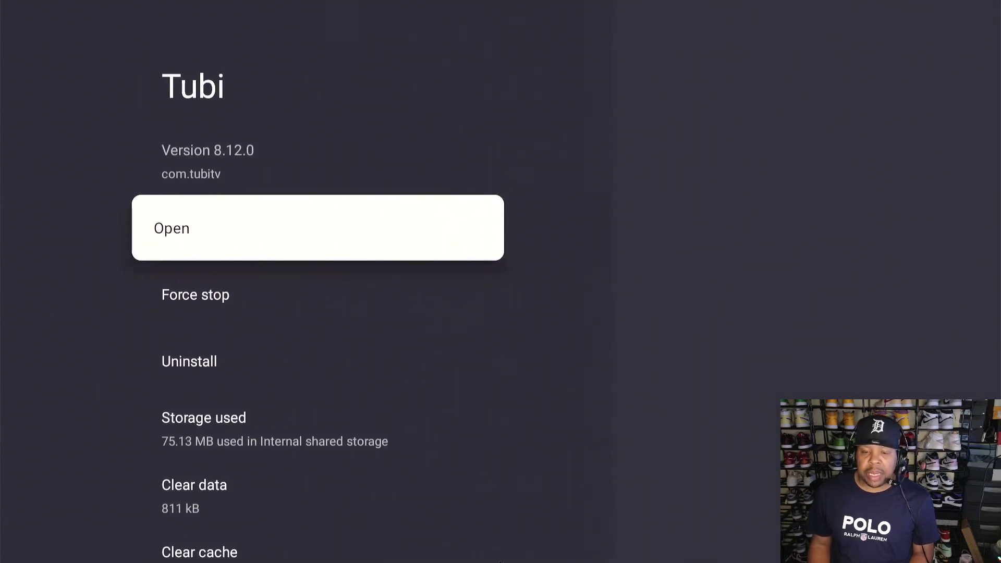
key("Down")
key("Down")
key("Return")
key("Return")
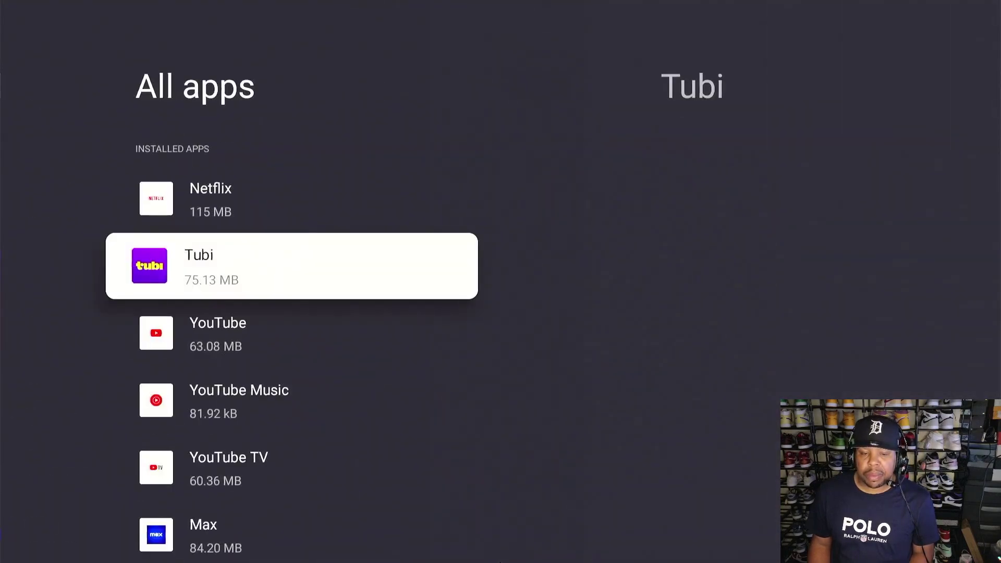
Step: Uninstall the YouTube TV app from its details page and confirm the removal
key("Down")
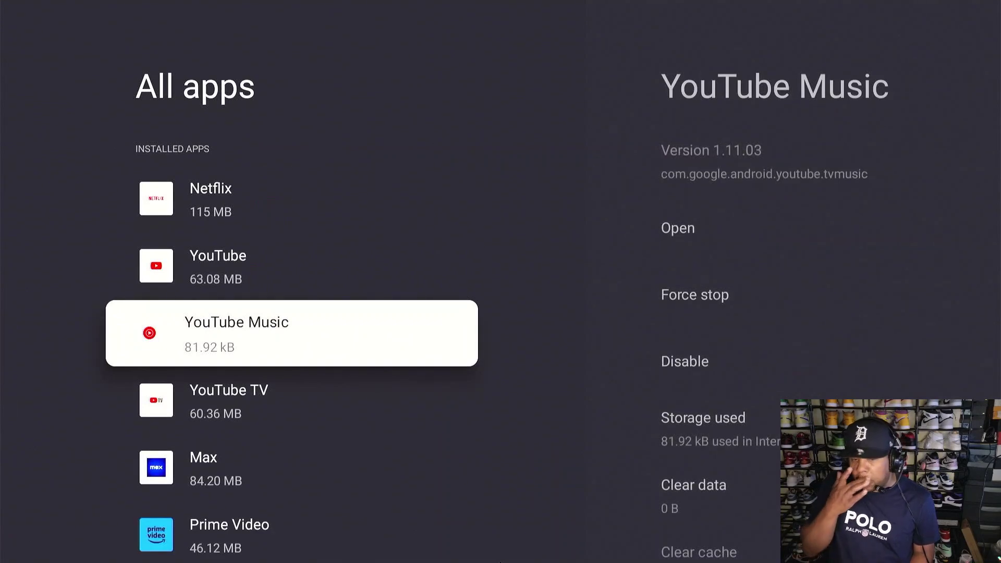
key("Down")
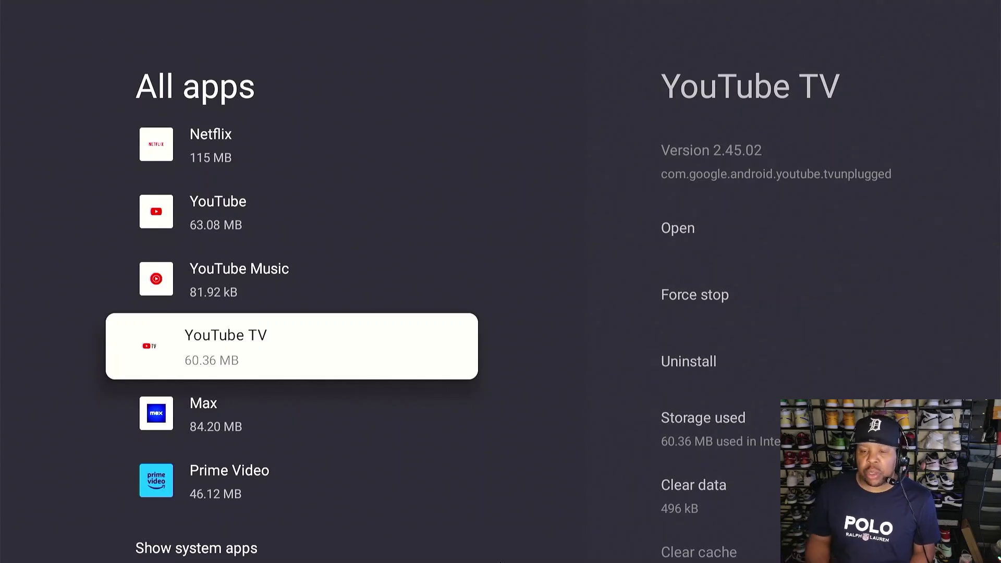
key("Return")
key("Down")
key("Down")
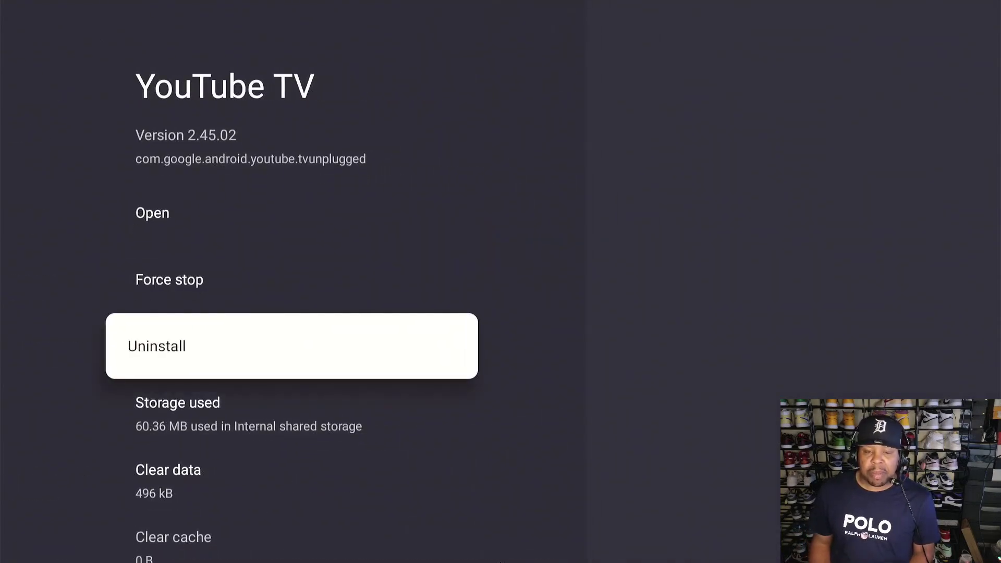
key("Return")
key("Return")
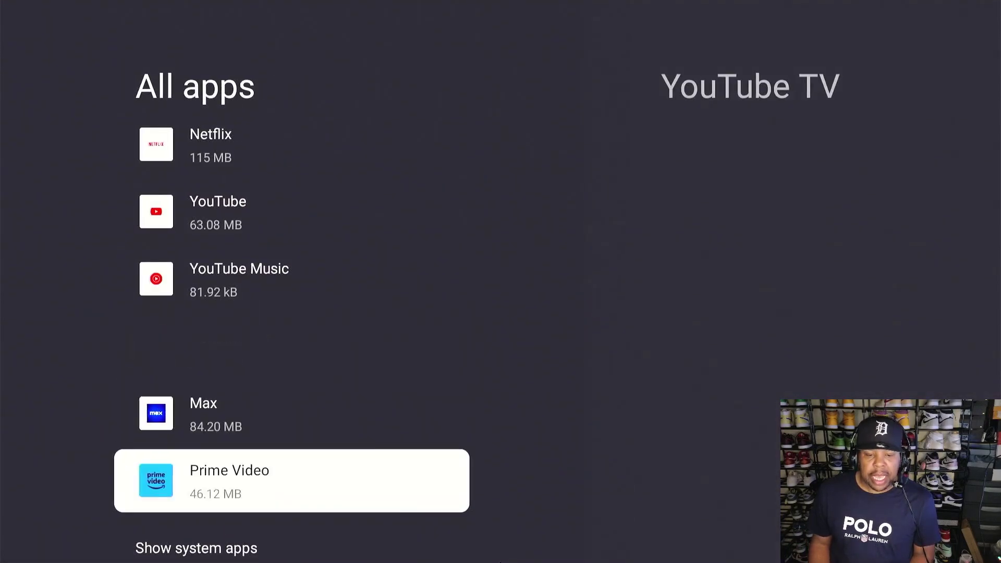
Step: Uninstall the Max app from its details page and confirm the removal
key("Up")
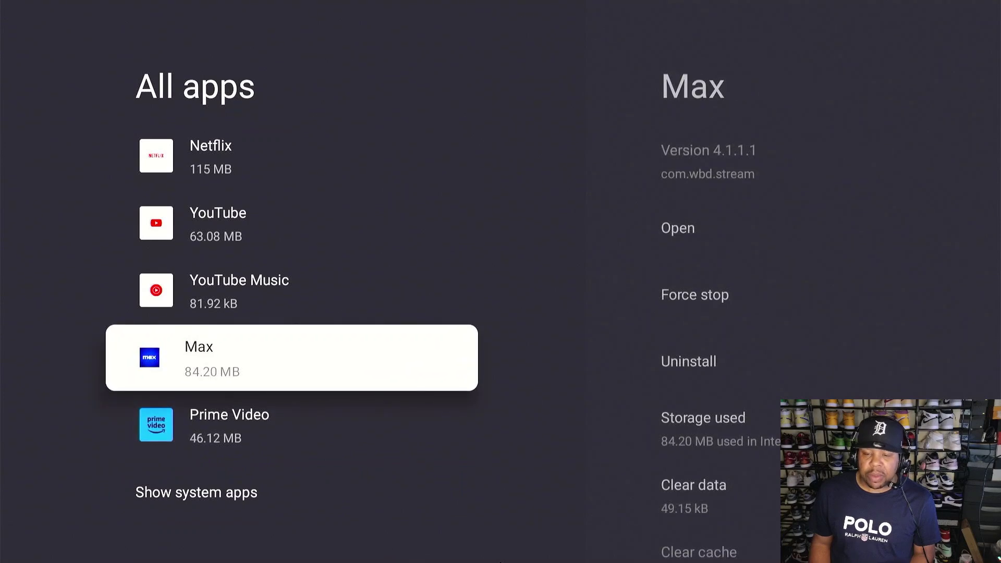
key("Return")
key("Down")
key("Down")
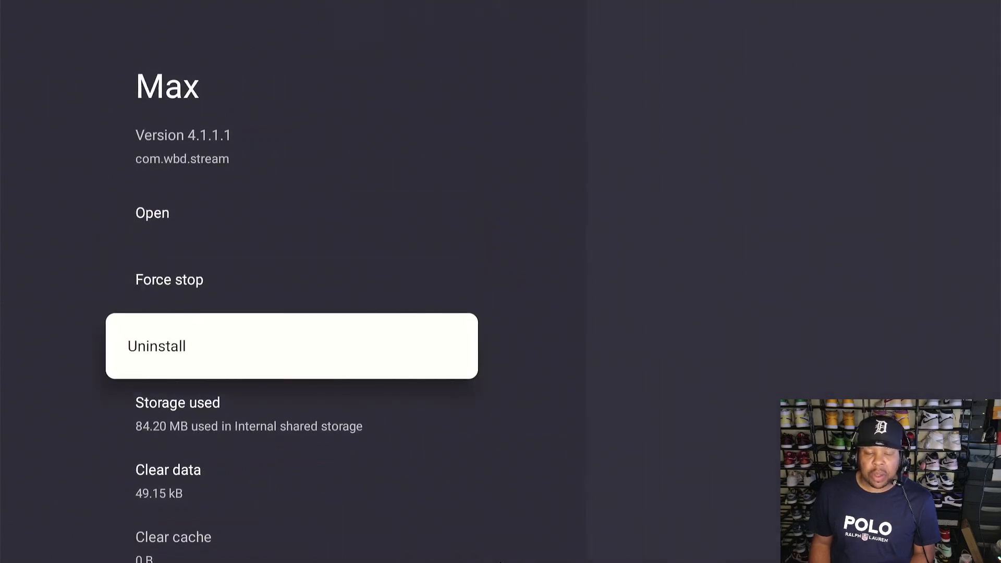
key("Return")
key("Return")
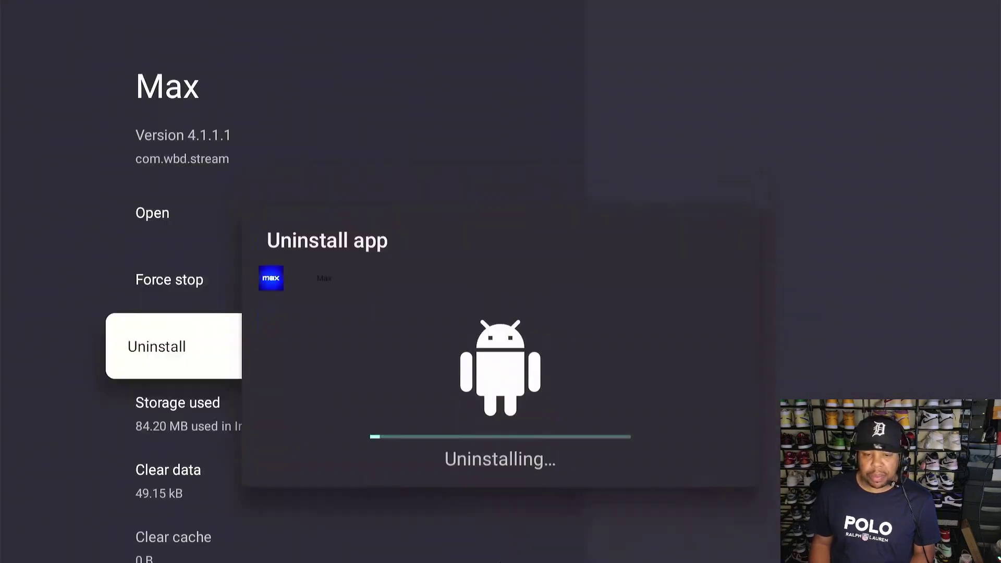
Step: Look through the remaining installed apps, from Prime Video up to Netflix and back, checking the options offered for each
key("Down")
key("Down")
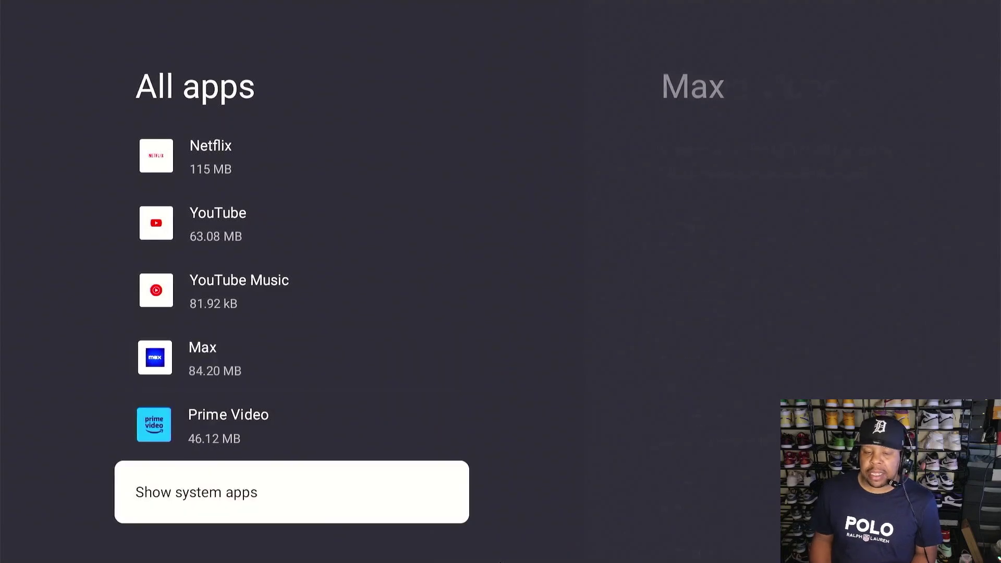
key("Up")
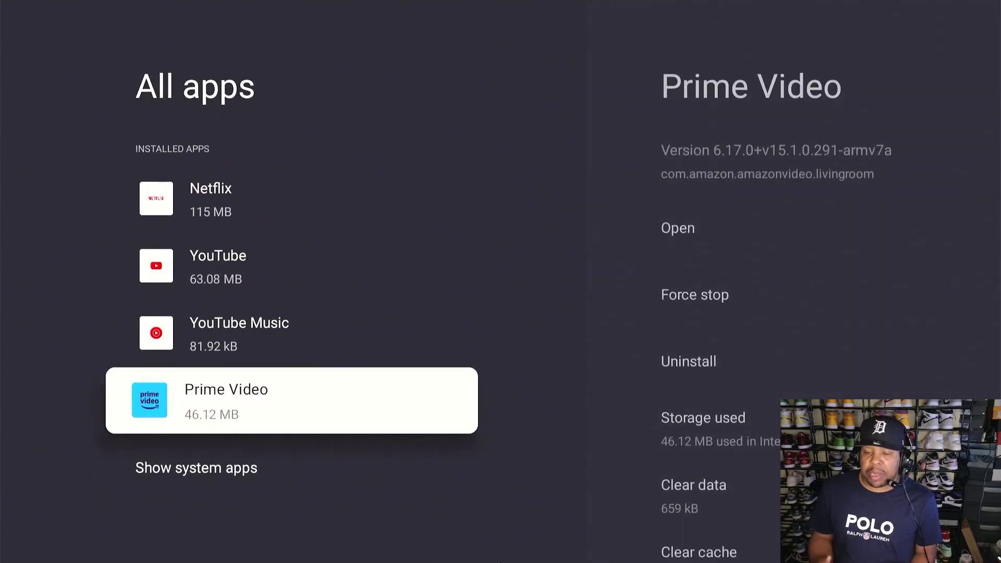
key("Up")
key("Up")
key("Up")
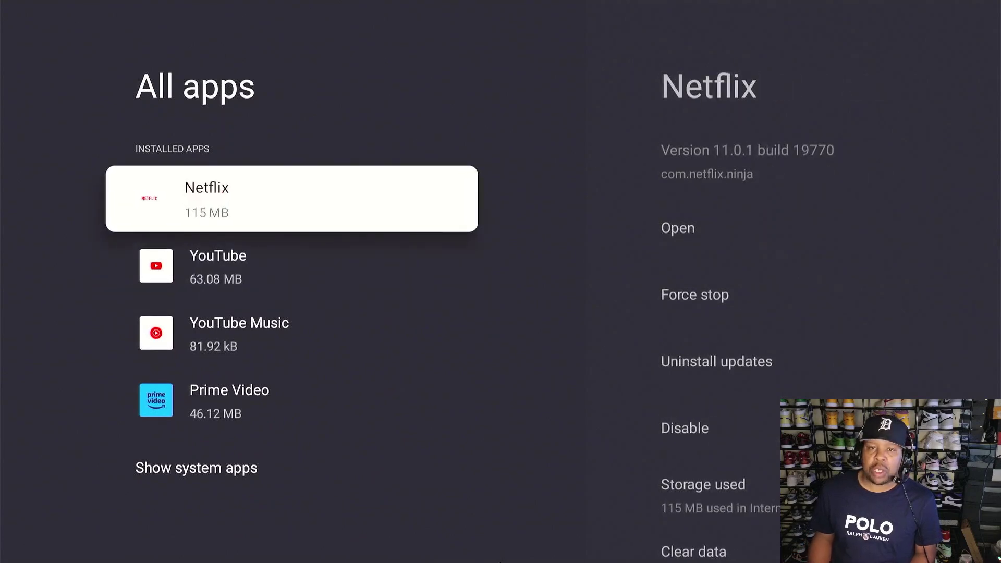
key("Down")
key("Down")
key("Down")
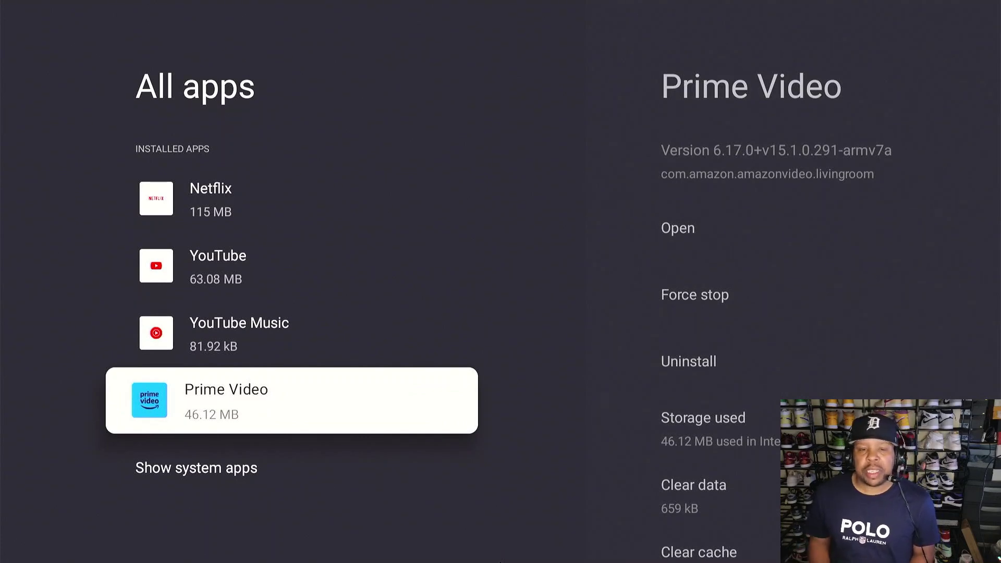
Step: Return to the Apps settings and look through the remaining entries down to Security
key("Escape")
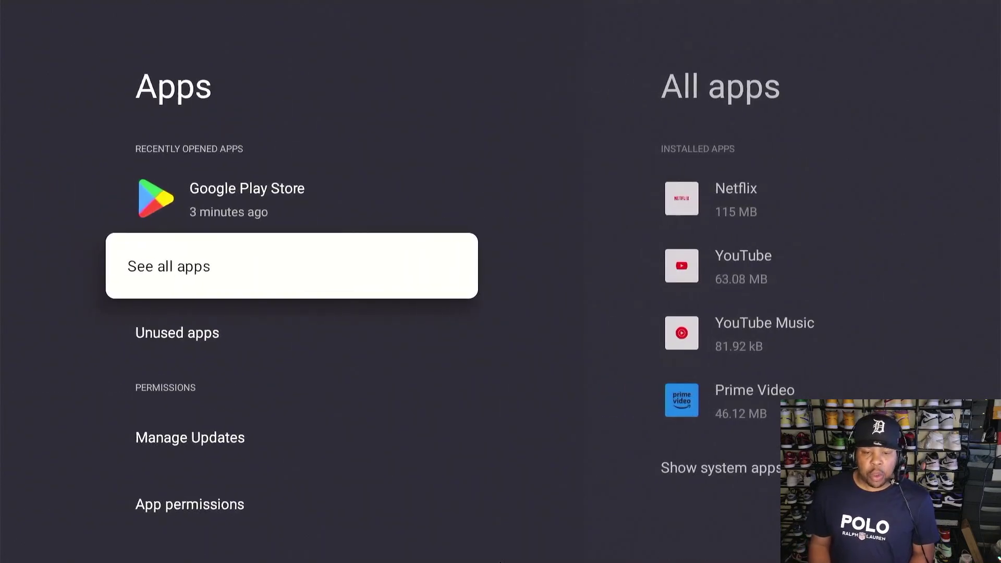
key("Down")
key("Down")
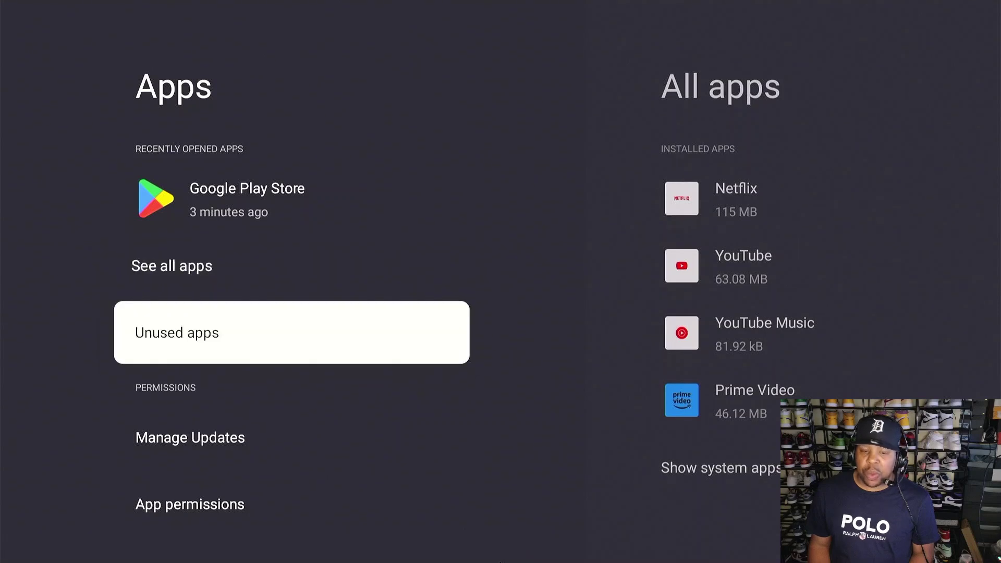
key("Down")
key("Down")
key("Down")
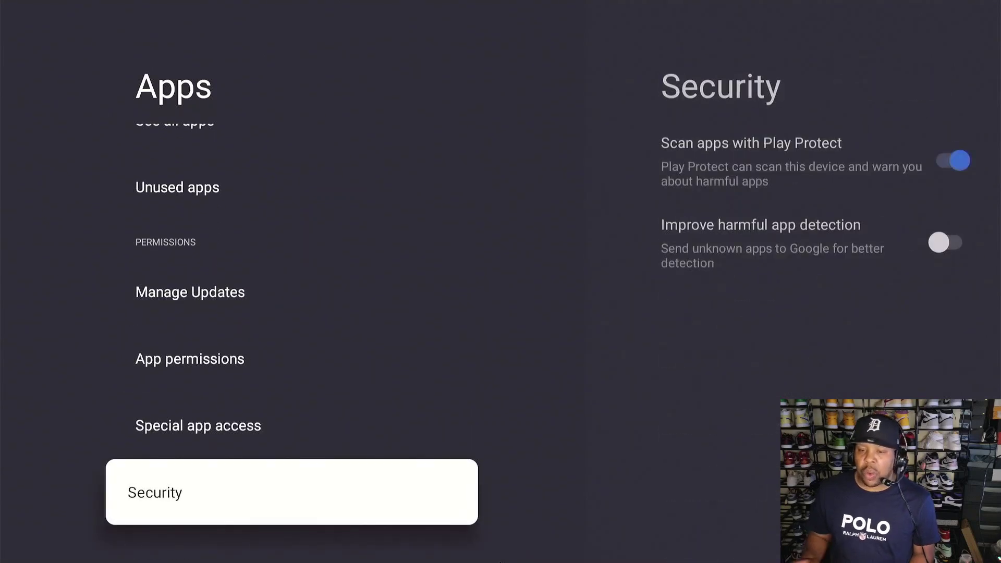
Step: Return to the main Settings and open the About page of the System settings
key("Escape")
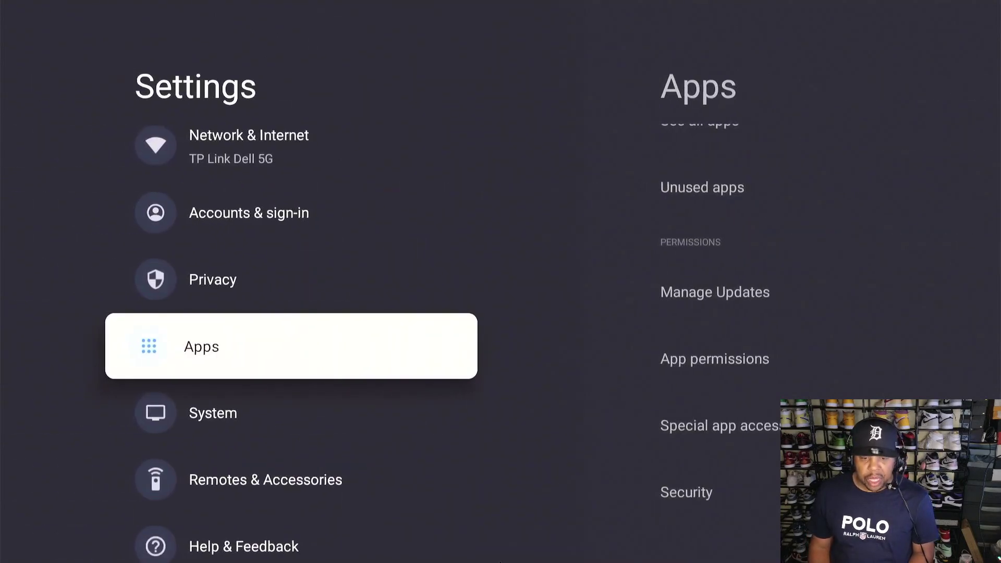
key("Down")
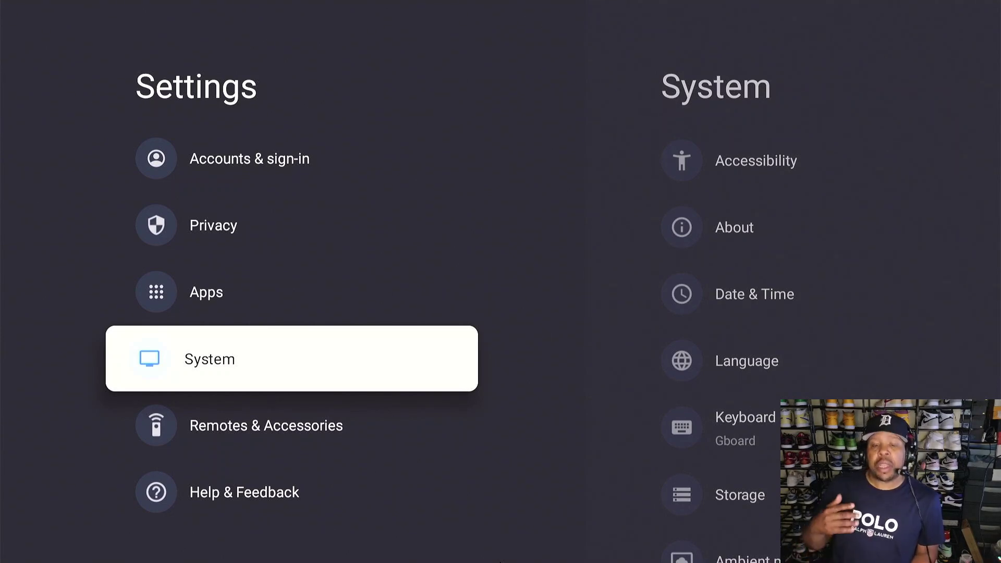
key("Return")
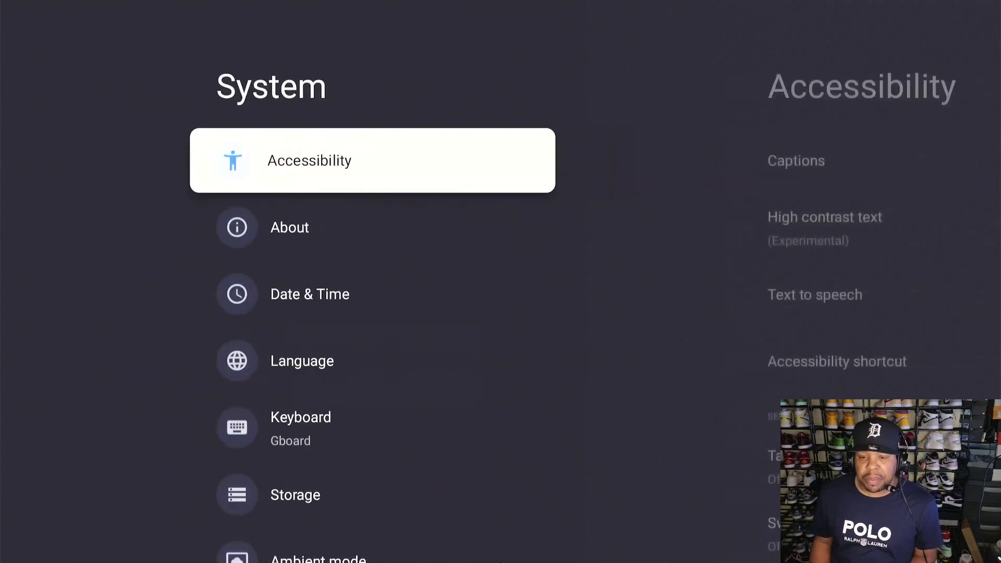
key("Down")
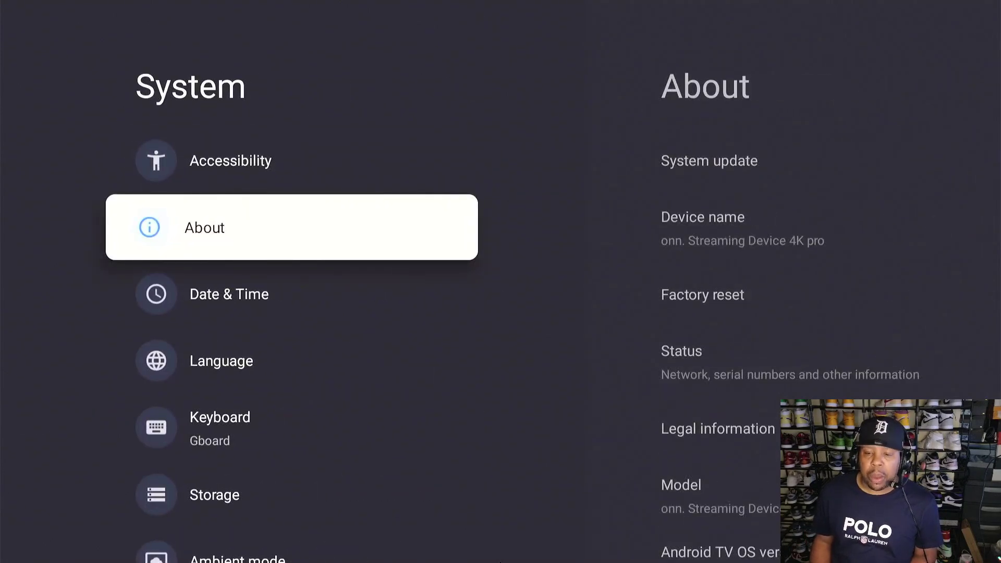
key("Return")
Step: Unlock the developer options by activating the Android TV OS build entry on the About page seven times
key("Down")
key("Down")
key("Down")
key("Down")
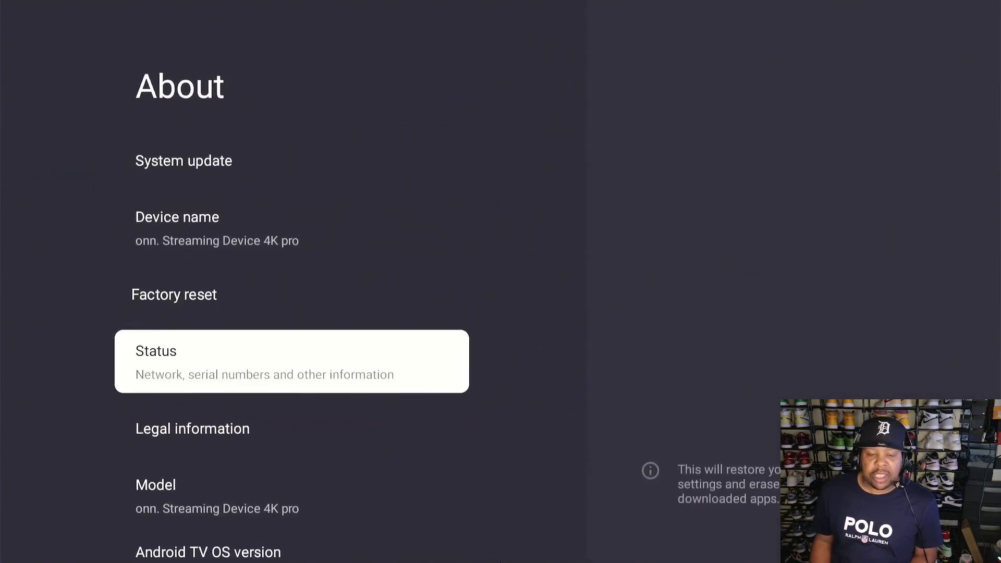
key("Down")
key("Down")
key("Down")
key("Down")
key("Down")
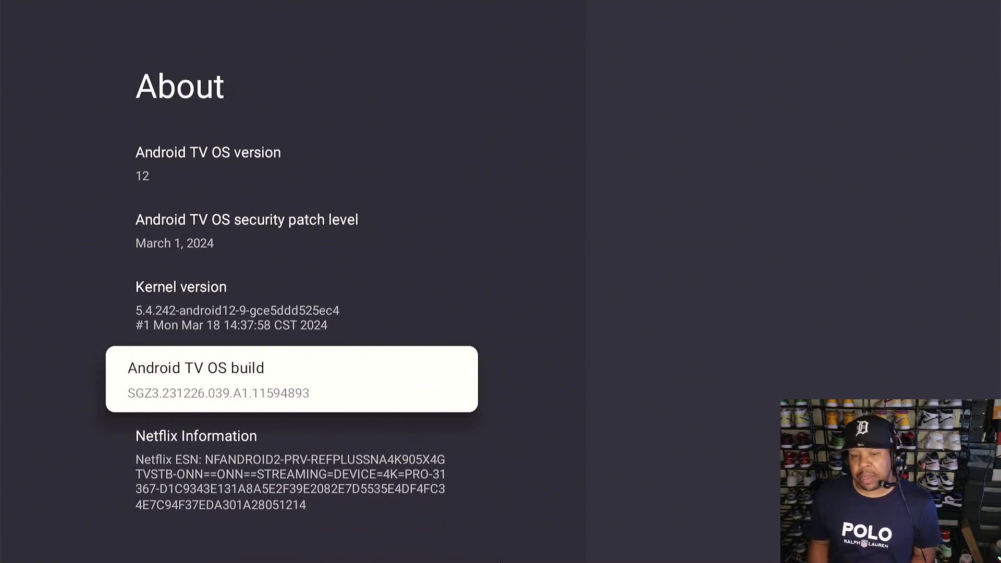
key("Return")
key("Return")
key("Return")
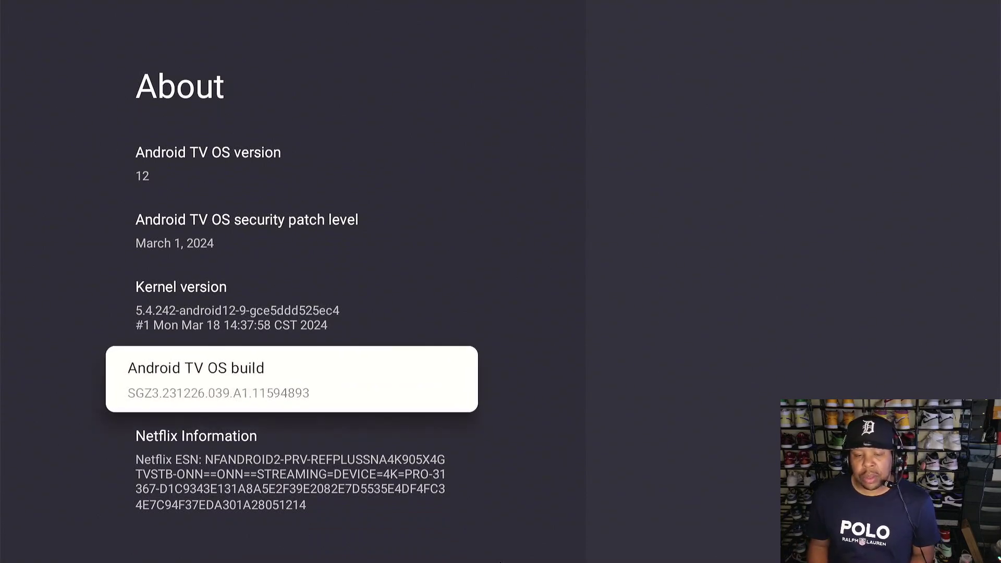
key("Return")
key("Return")
key("Return")
key("Return")
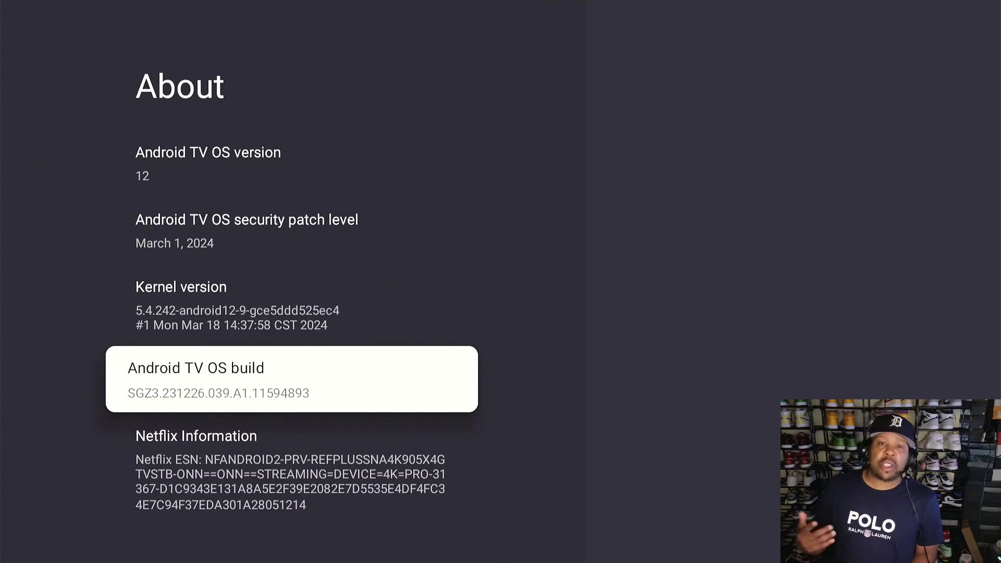
Step: Return to the System settings and open the Developer options
key("Escape")
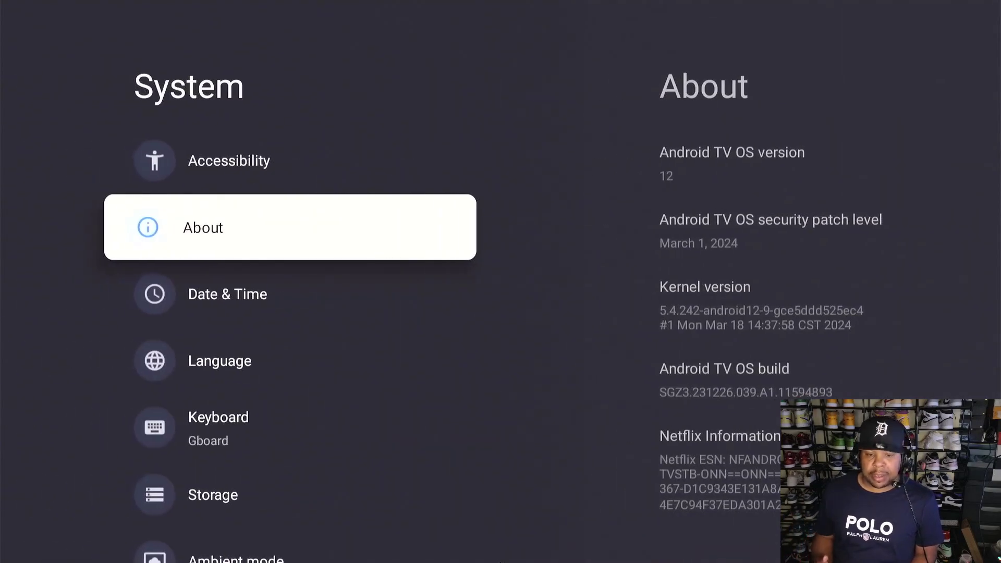
key("Down")
key("Down")
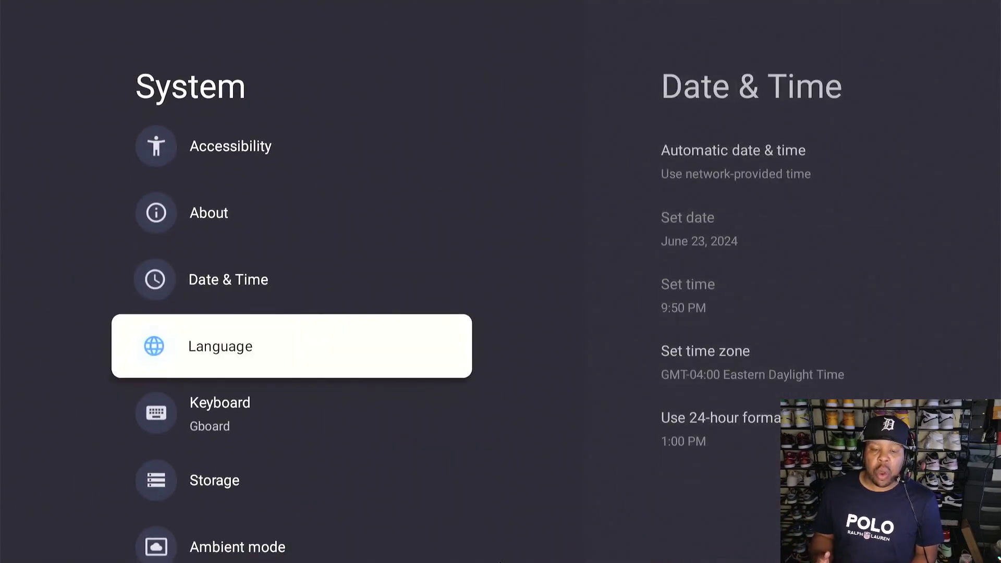
key("Down")
key("Down")
key("Down")
key("Down")
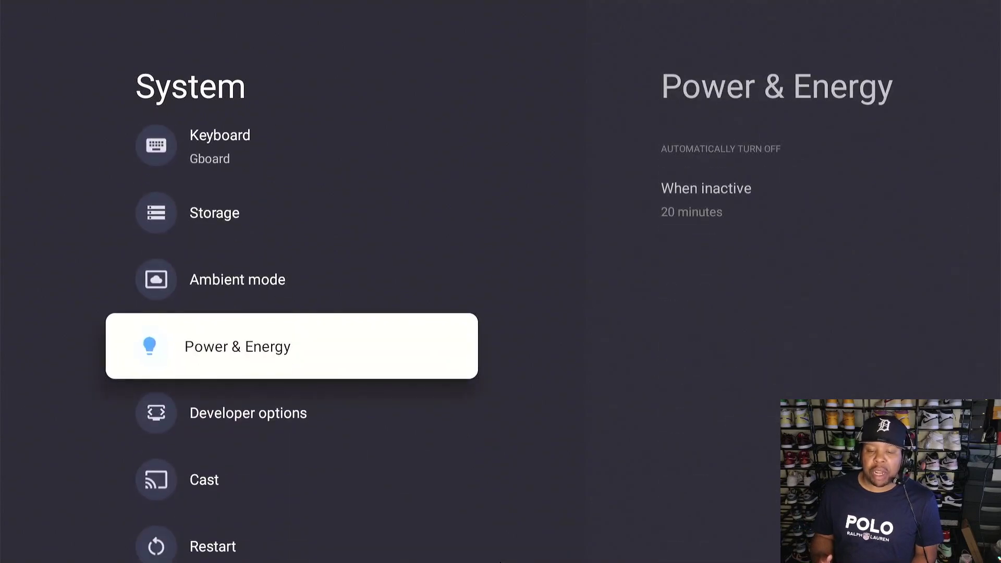
key("Down")
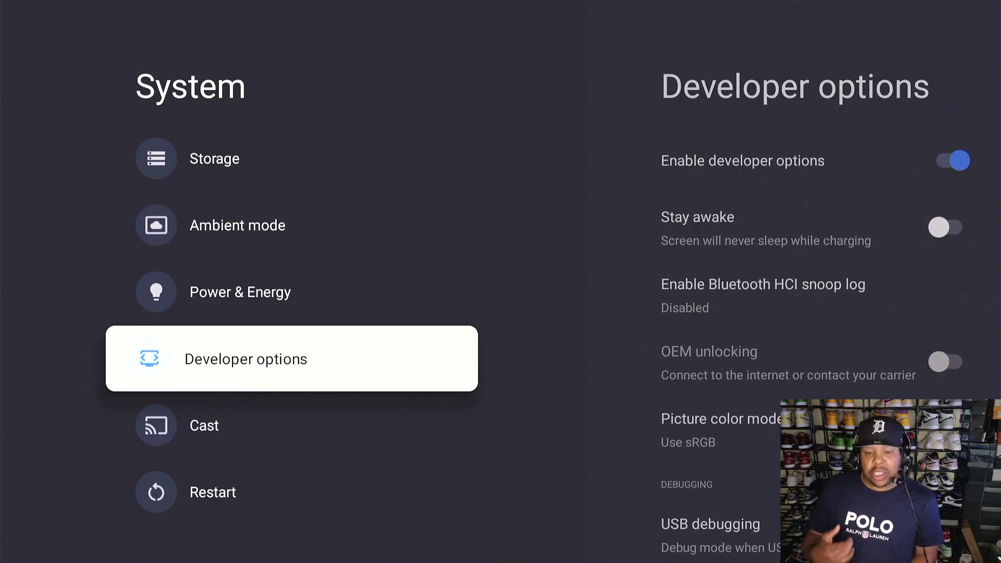
key("Return")
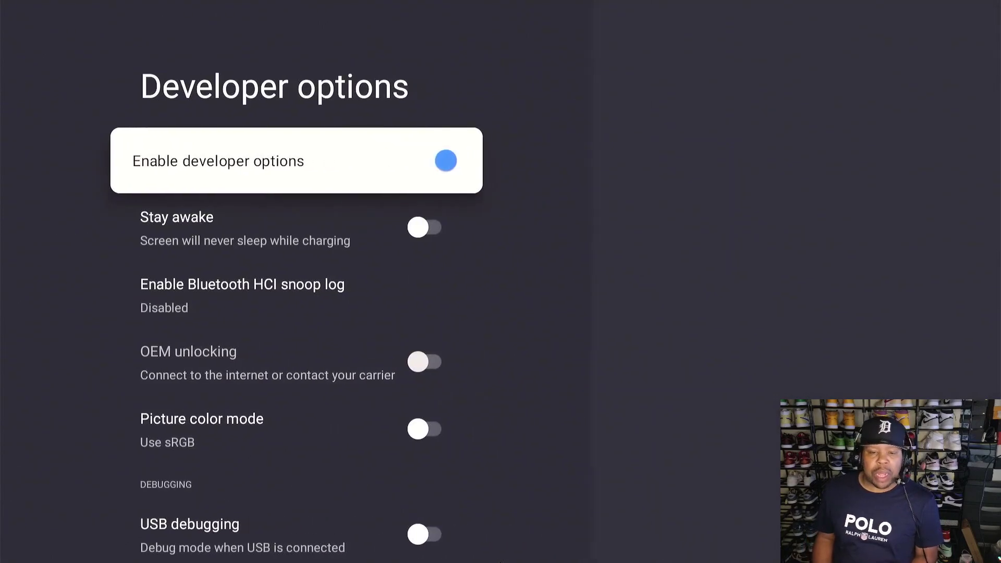
Step: Look through the developer options from the top of the list down to the Window animation scale setting
key("Down")
key("Down")
key("Down")
key("Down")
key("Down")
key("Down")
key("Down")
key("Down")
key("Down")
key("Down")
key("Down")
key("Down")
key("Down")
key("Down")
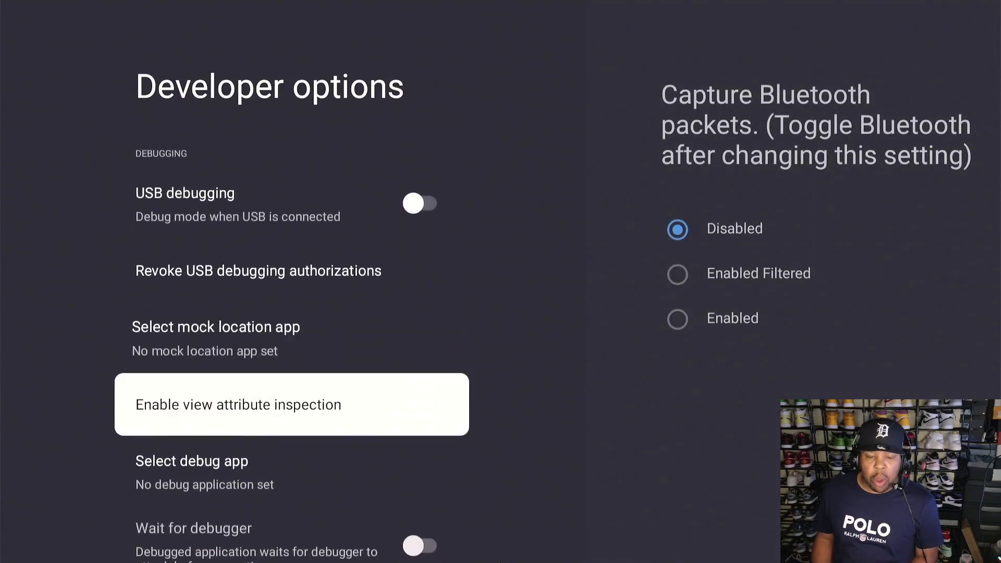
key("Down")
key("Down")
key("Down")
key("Down")
key("Down")
key("Down")
key("Down")
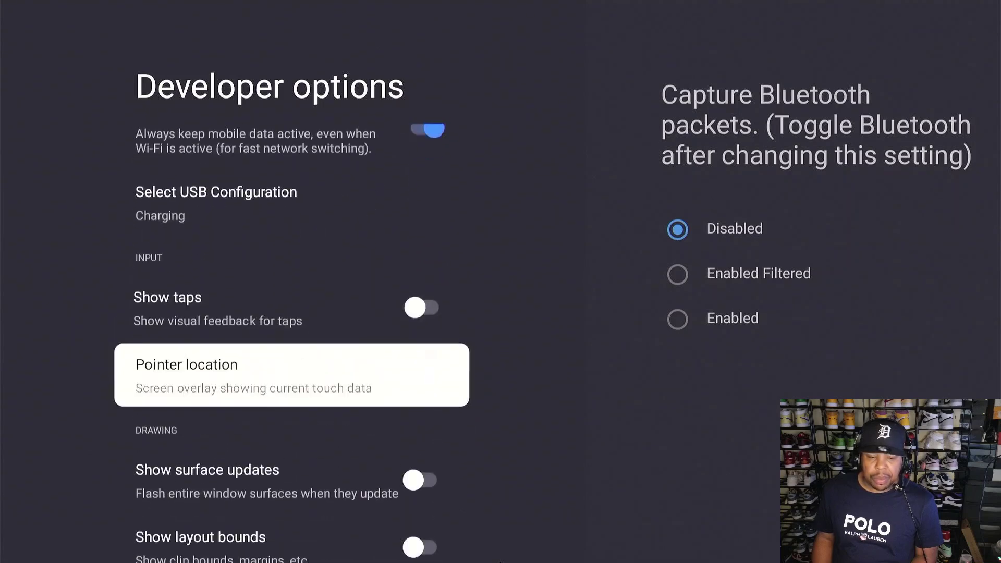
key("Down")
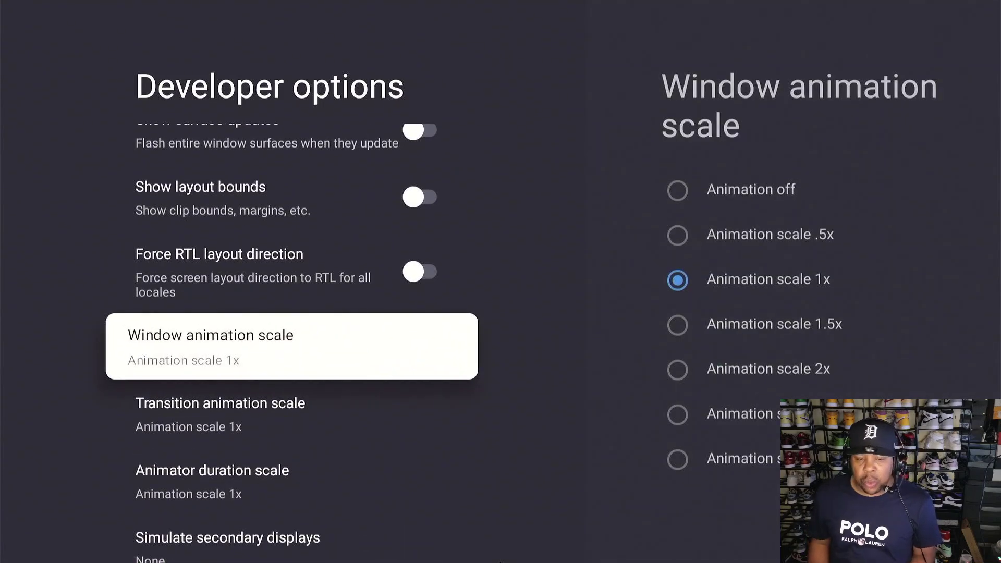
Step: Review the available choices for the window animation, transition animation and animator duration scales
key("Down")
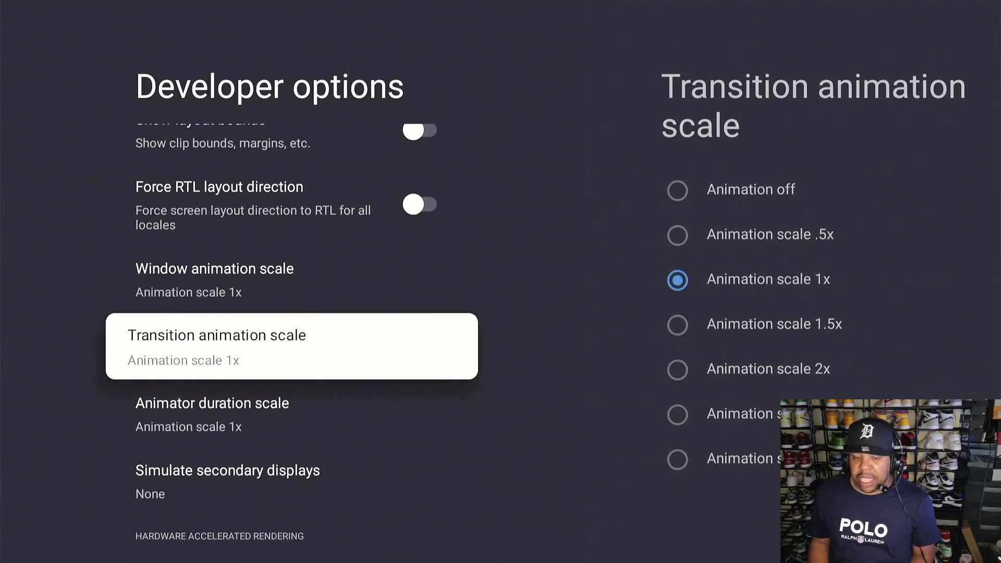
key("Down")
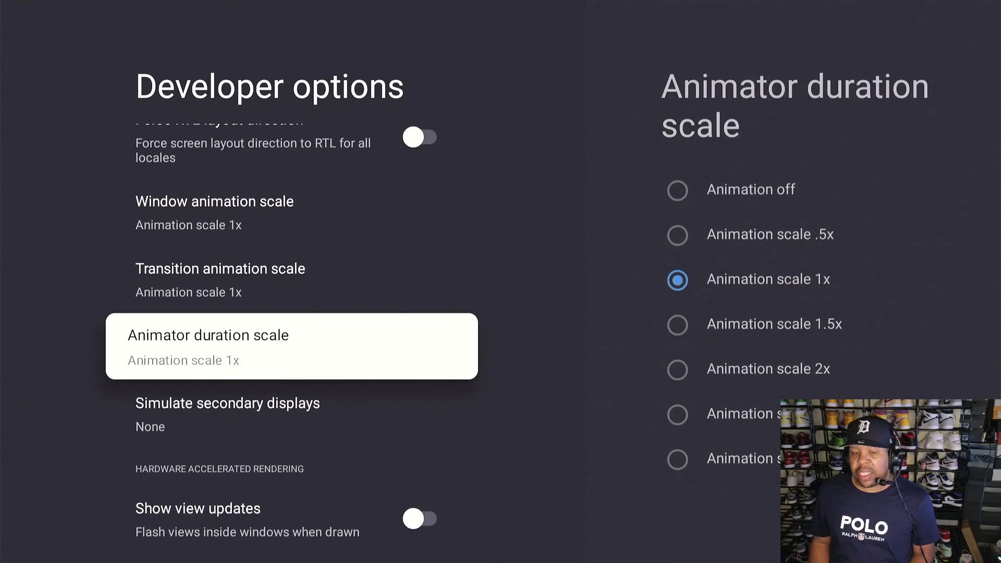
key("Up")
key("Up")
key("Down")
key("Down")
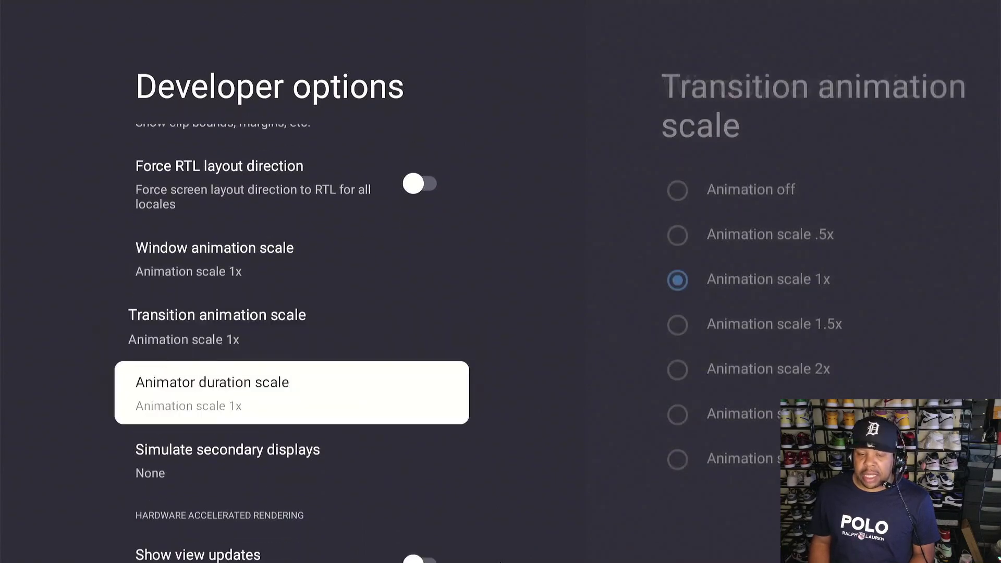
key("Up")
key("Up")
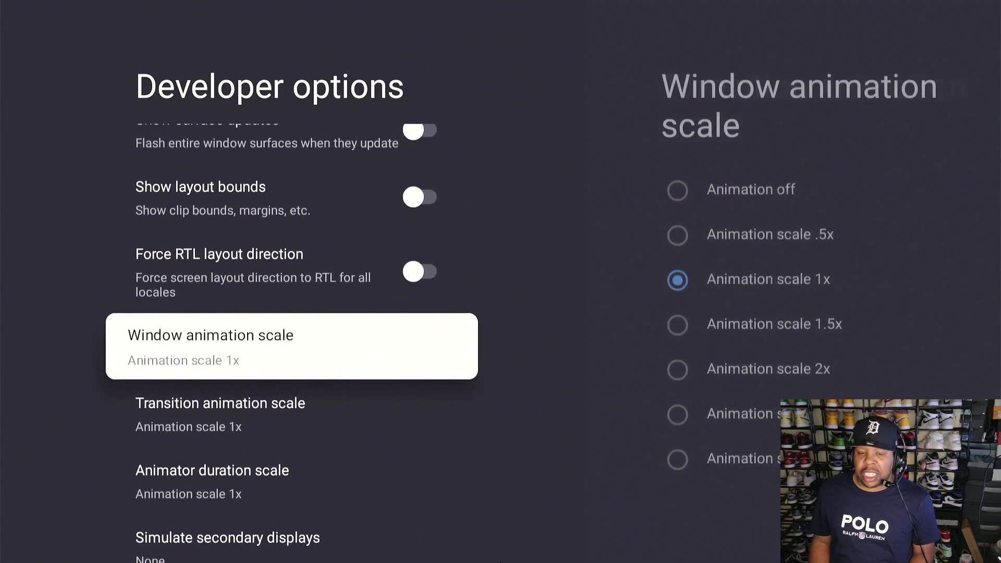
key("Down")
key("Down")
key("Up")
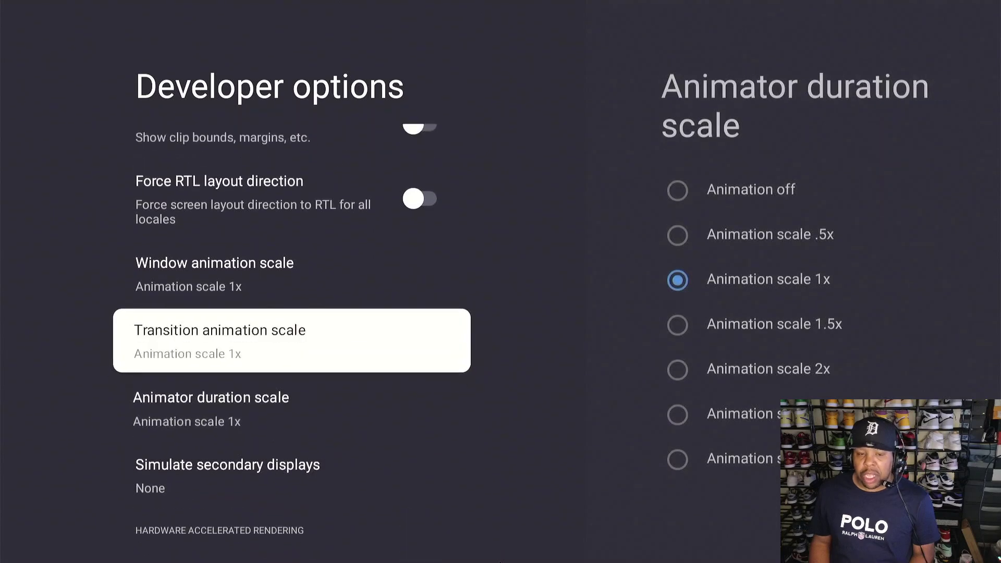
key("Up")
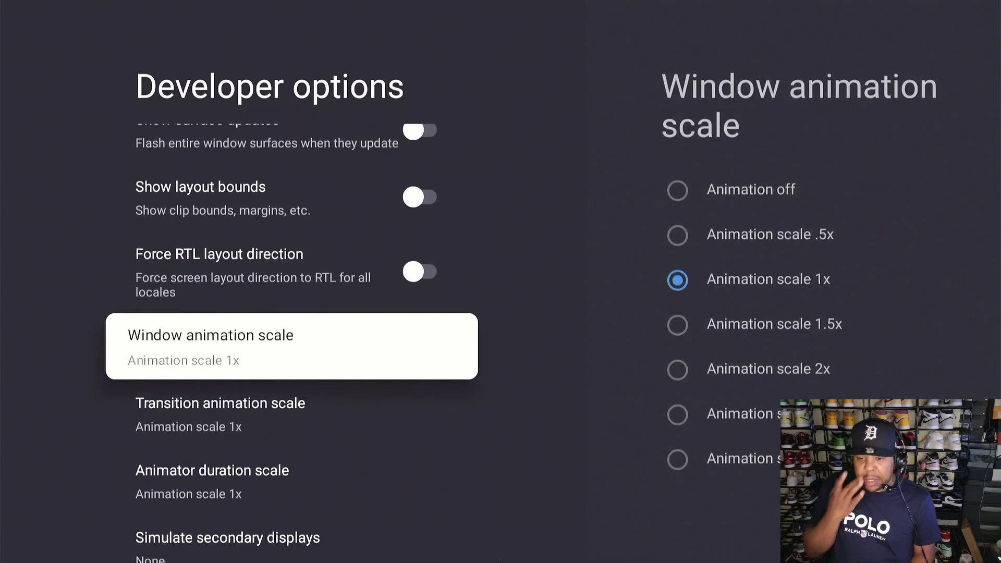
Step: Set the Window animation scale to Animation off
key("Return")
key("Up")
key("Up")
key("Return")
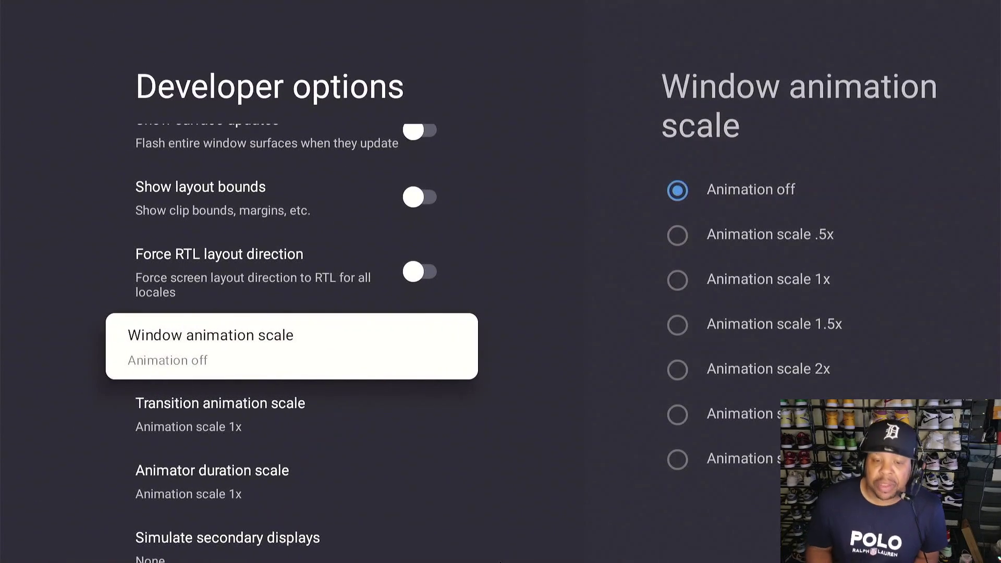
key("Return")
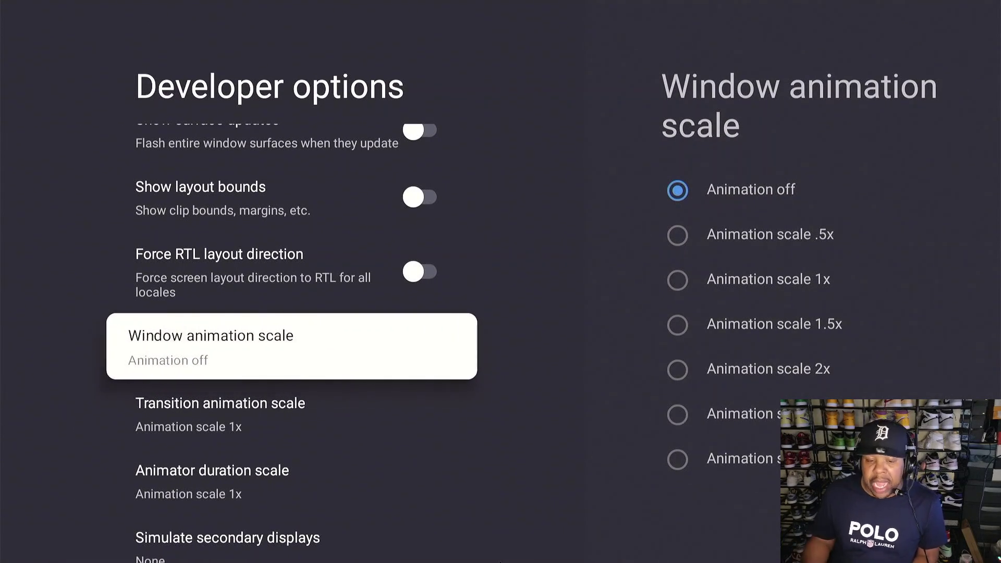
key("Down")
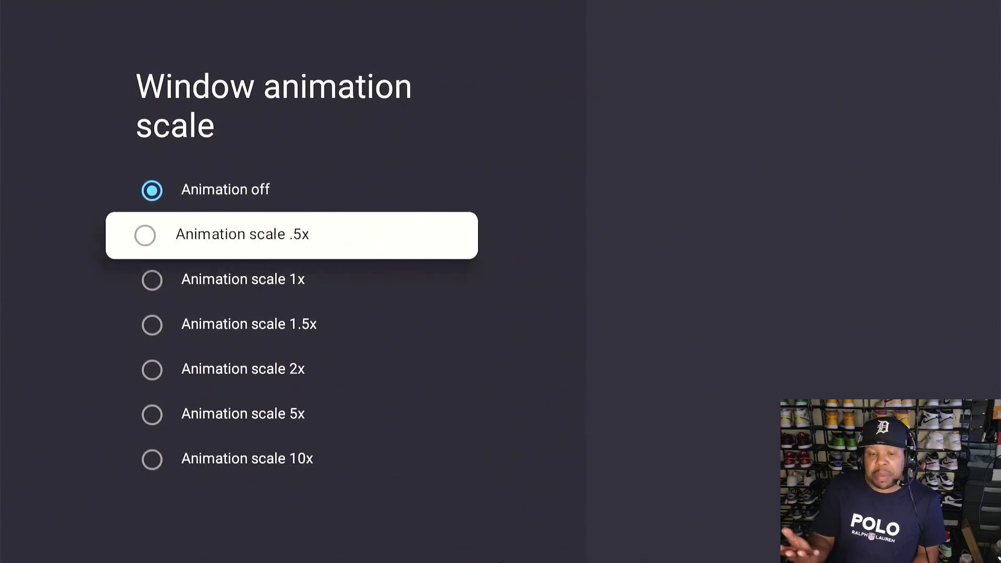
key("Up")
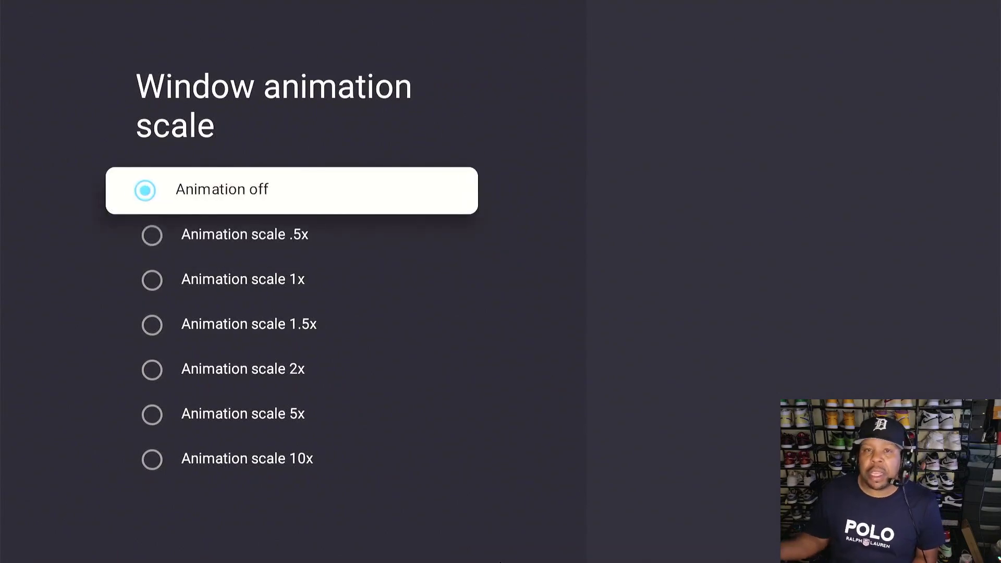
key("Return")
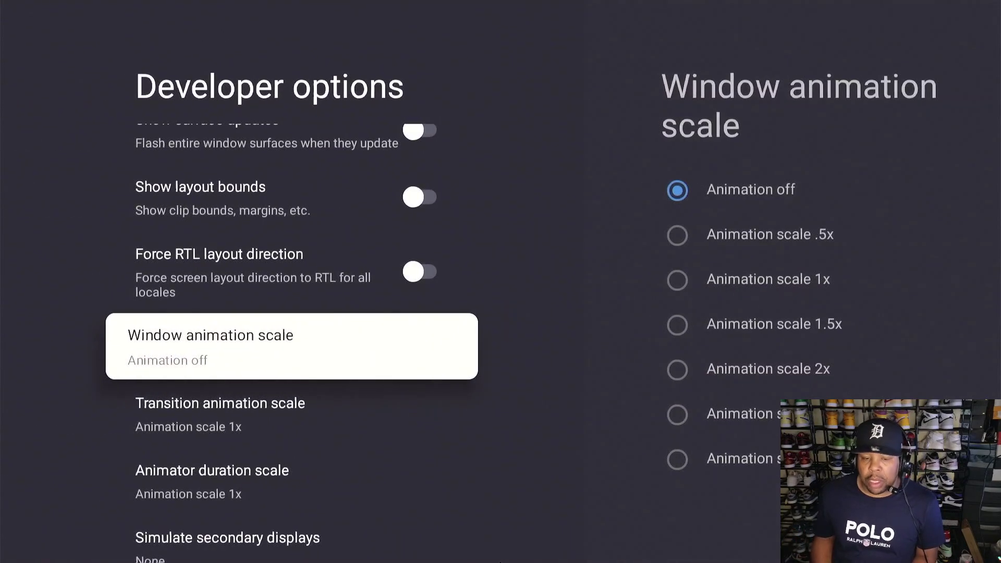
Step: Set the Transition animation scale to Animation scale .5x
key("Down")
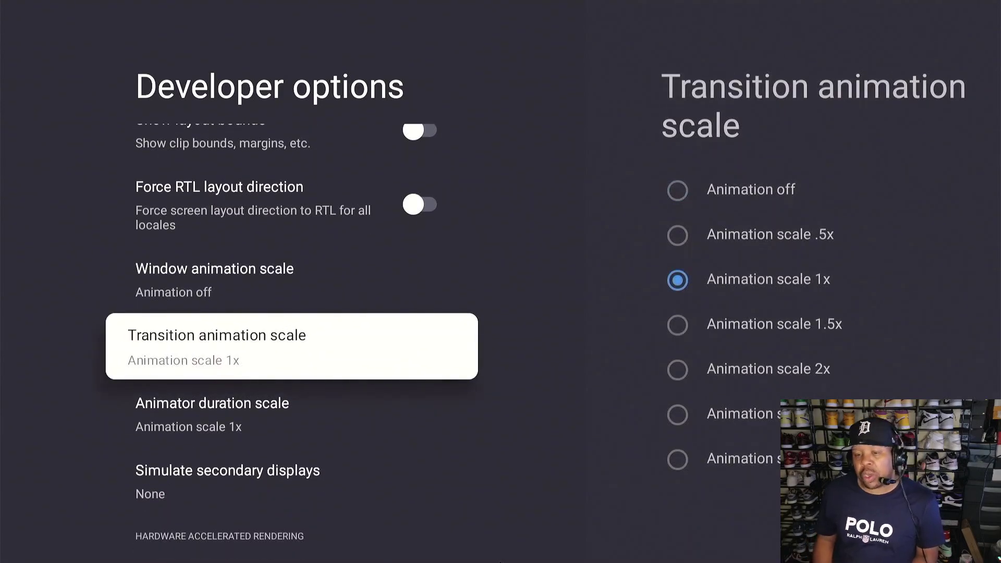
key("Return")
key("Down")
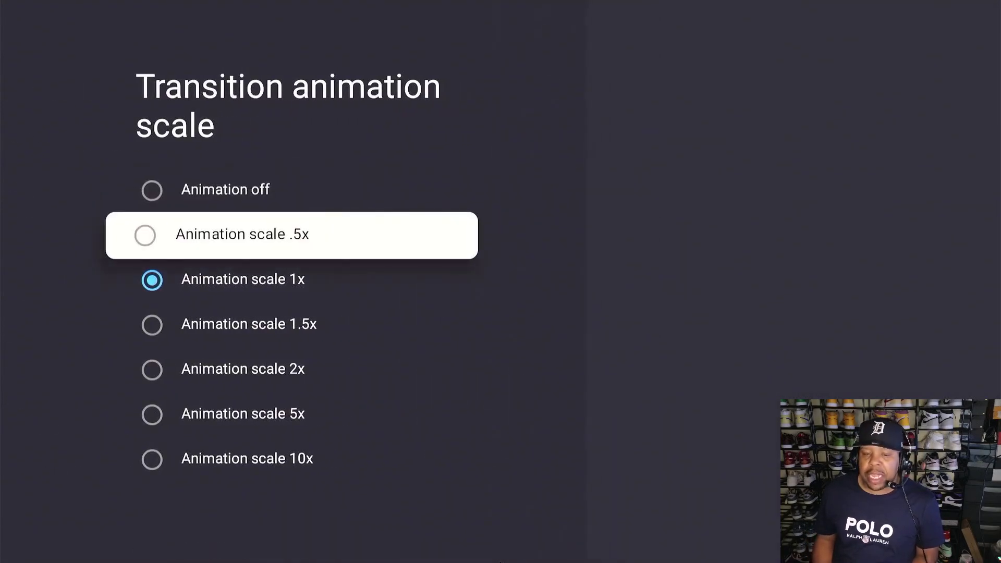
key("Return")
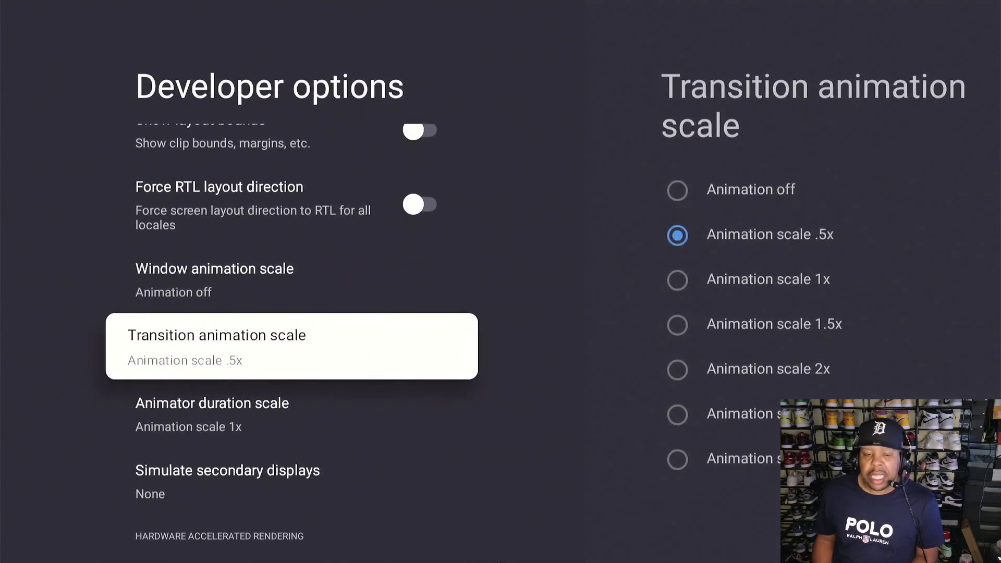
Step: Set the Animator duration scale to Animation scale .5x
key("Down")
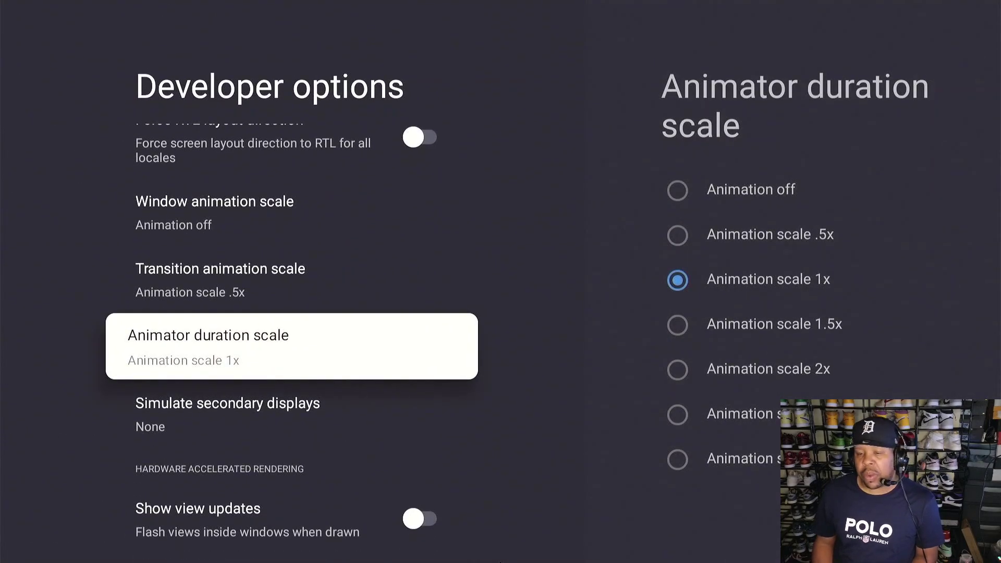
key("Return")
key("Down")
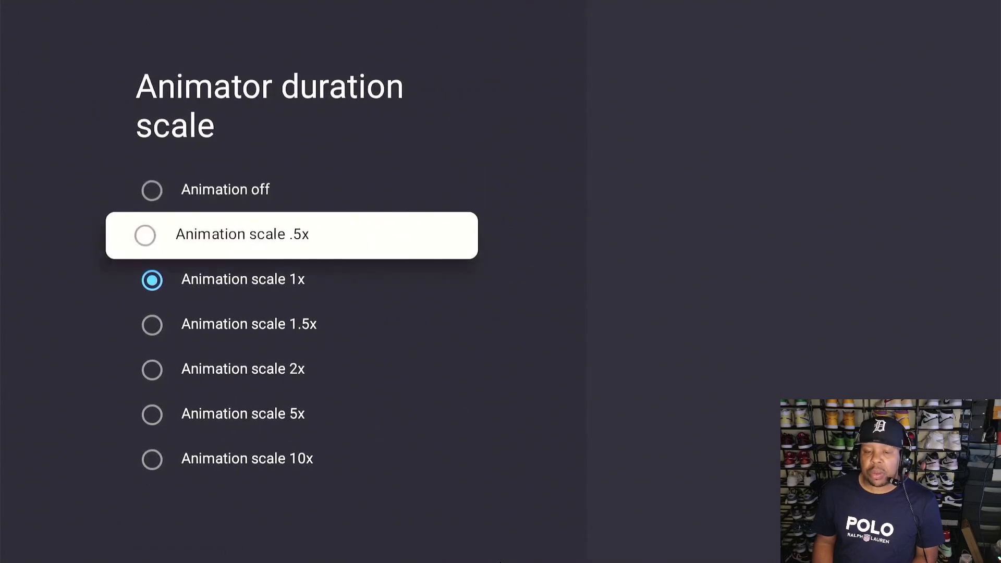
key("Return")
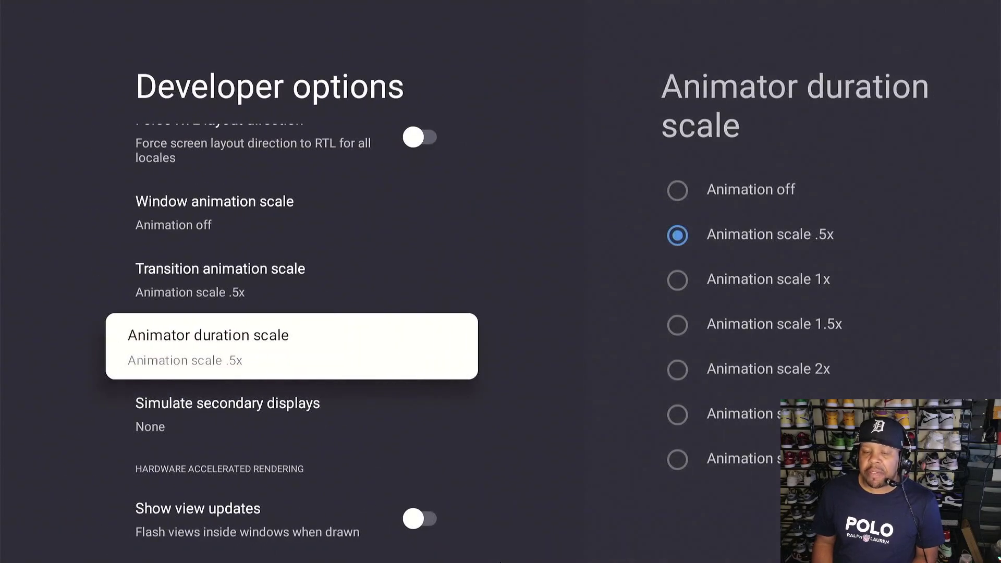
Step: Look back through the remaining developer options, including the networking and debugging entries
key("Up")
key("Up")
key("Up")
key("Up")
key("Up")
key("Up")
key("Up")
key("Up")
key("Up")
key("Up")
key("Up")
key("Up")
key("Up")
key("Up")
key("Up")
key("Up")
key("Up")
key("Up")
key("Up")
key("Up")
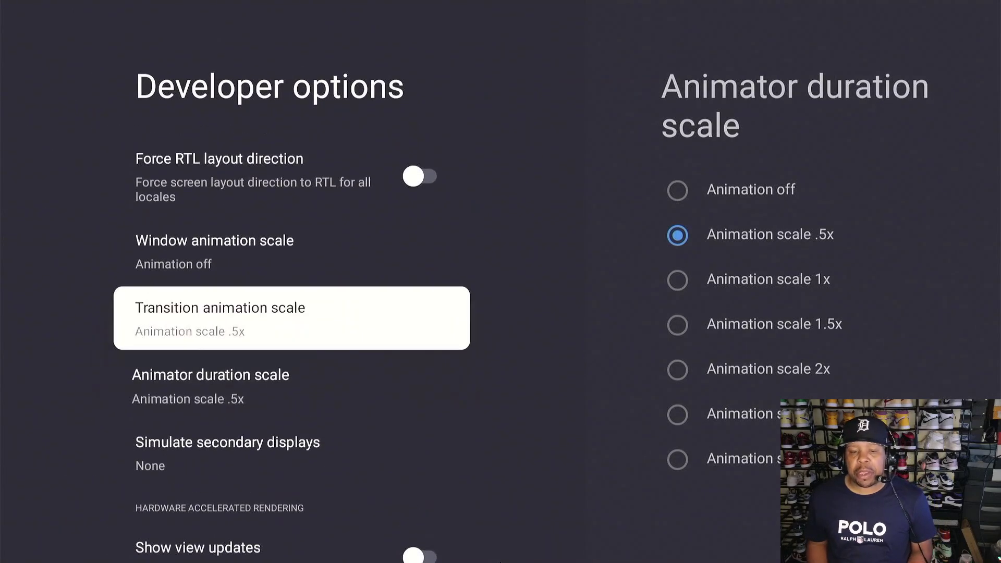
key("Down")
key("Down")
key("Down")
key("Down")
key("Down")
key("Down")
key("Down")
key("Down")
key("Down")
key("Down")
key("Down")
key("Down")
key("Down")
key("Down")
key("Down")
key("Down")
key("Down")
key("Down")
key("Down")
key("Down")
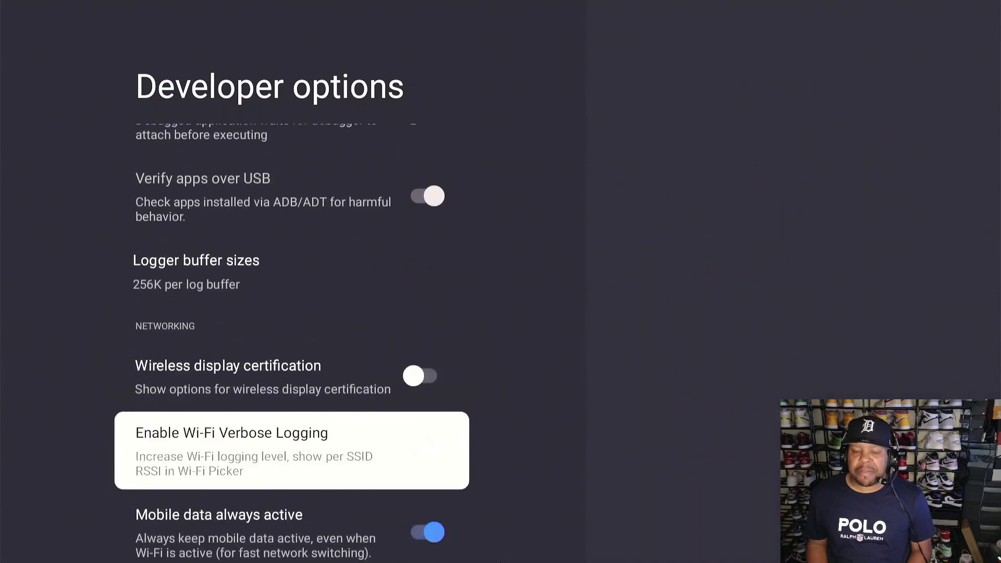
key("Up")
key("Up")
key("Up")
key("Up")
key("Up")
key("Up")
key("Up")
key("Up")
key("Up")
key("Up")
key("Up")
key("Up")
key("Up")
key("Up")
key("Up")
key("Up")
key("Up")
key("Up")
key("Up")
key("Up")
key("Up")
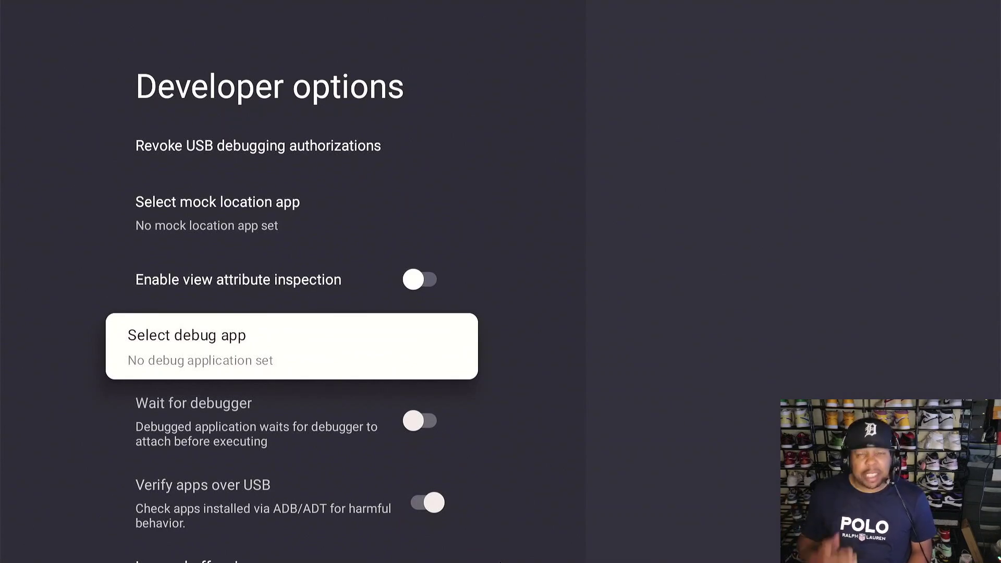
Step: Return to the System settings and open the internal shared storage details under Storage
key("Escape")
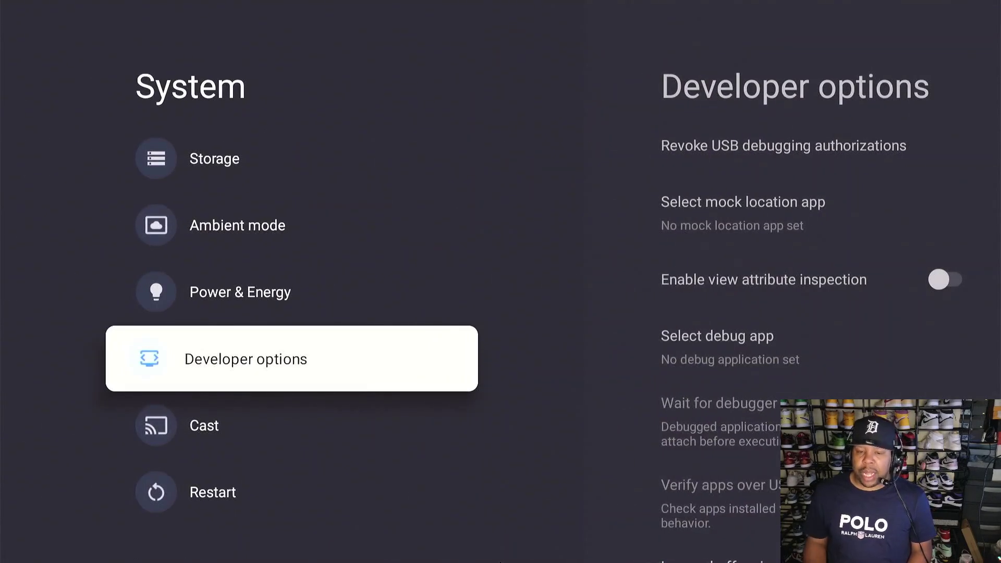
key("Down")
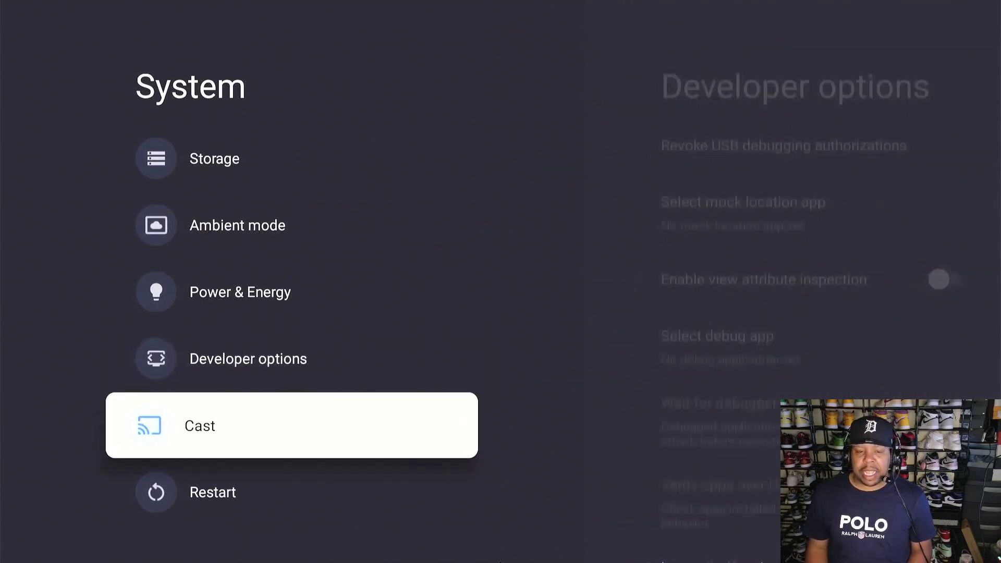
key("Up")
key("Up")
key("Up")
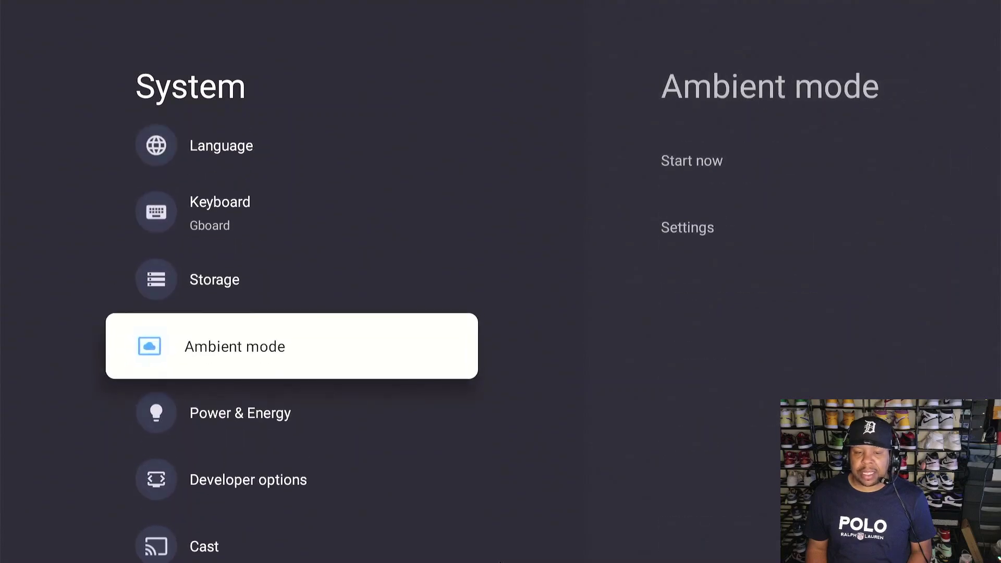
key("Up")
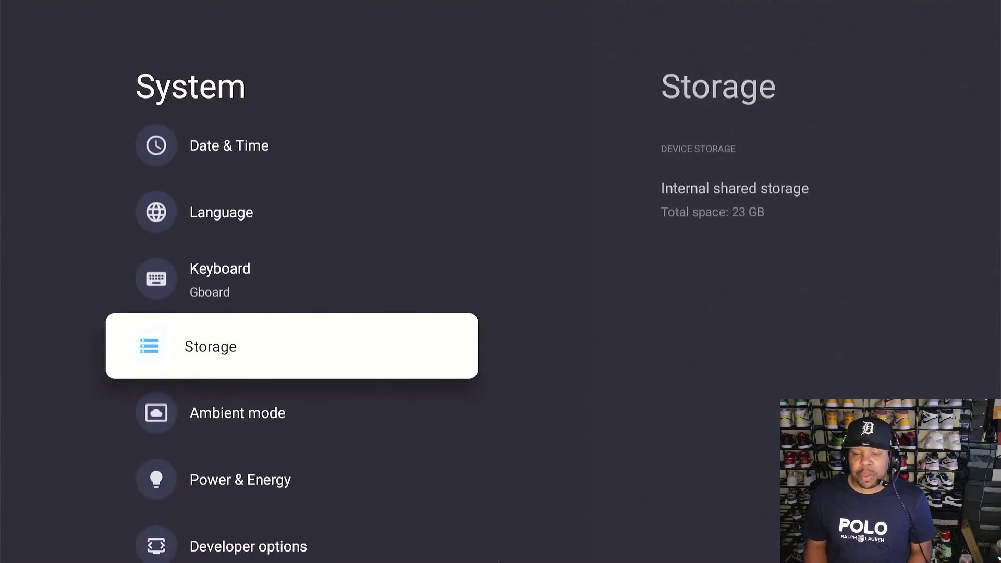
key("Return")
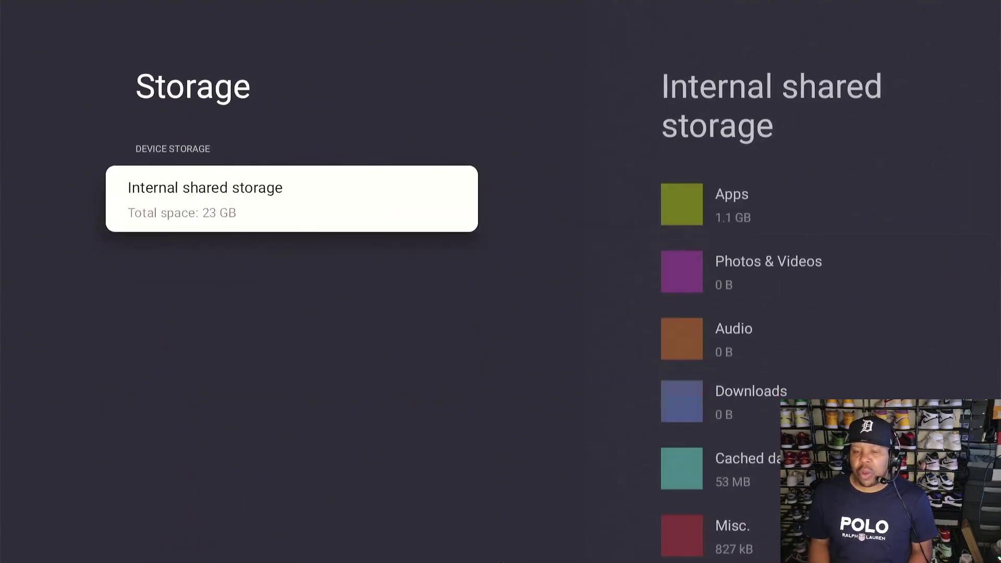
key("Return")
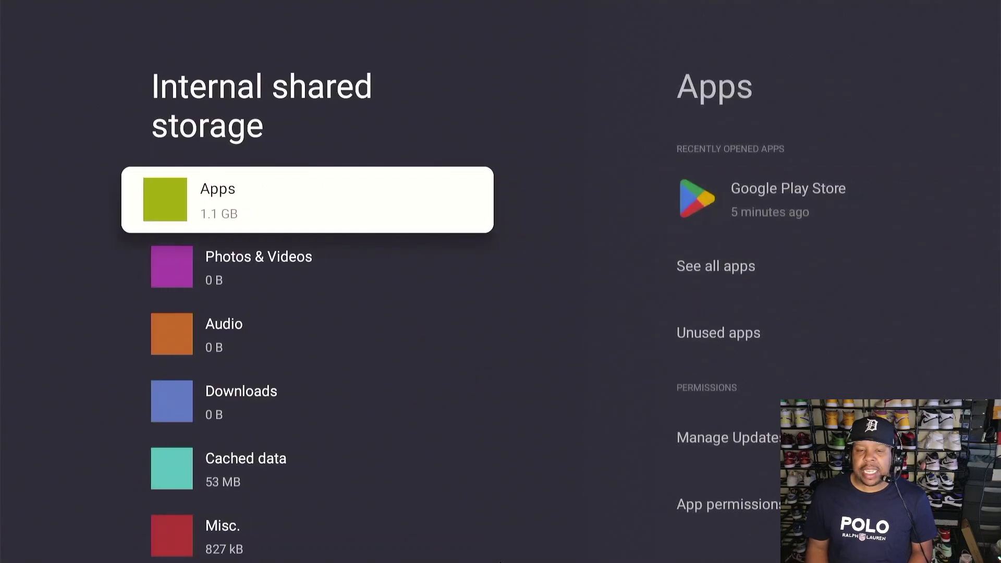
Step: Look through the internal storage categories from Apps down to the available space
key("Down")
key("Down")
key("Down")
key("Down")
key("Down")
key("Down")
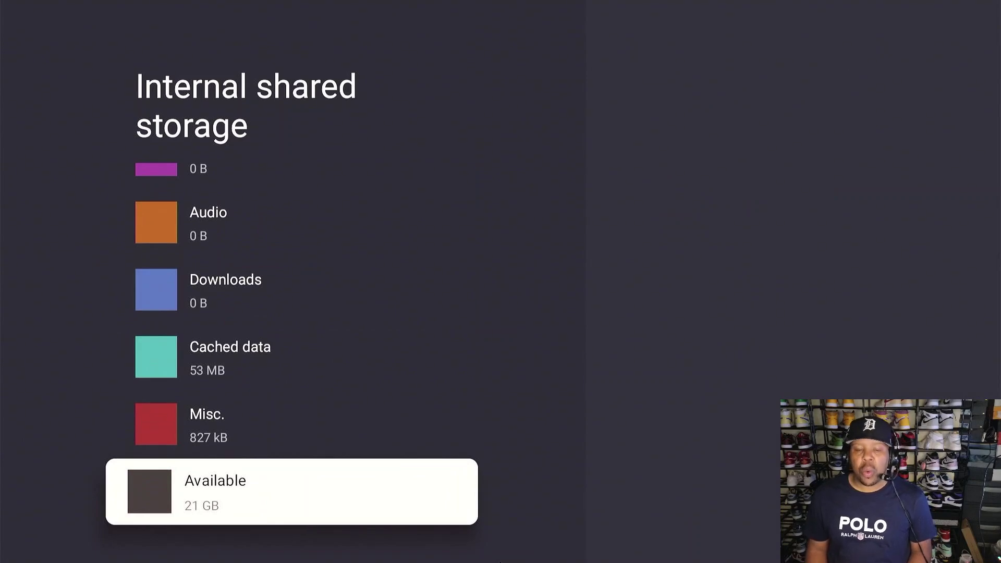
Step: Return to the main Settings, view the Remotes & Accessories page and leave it again
key("Escape")
key("Escape")
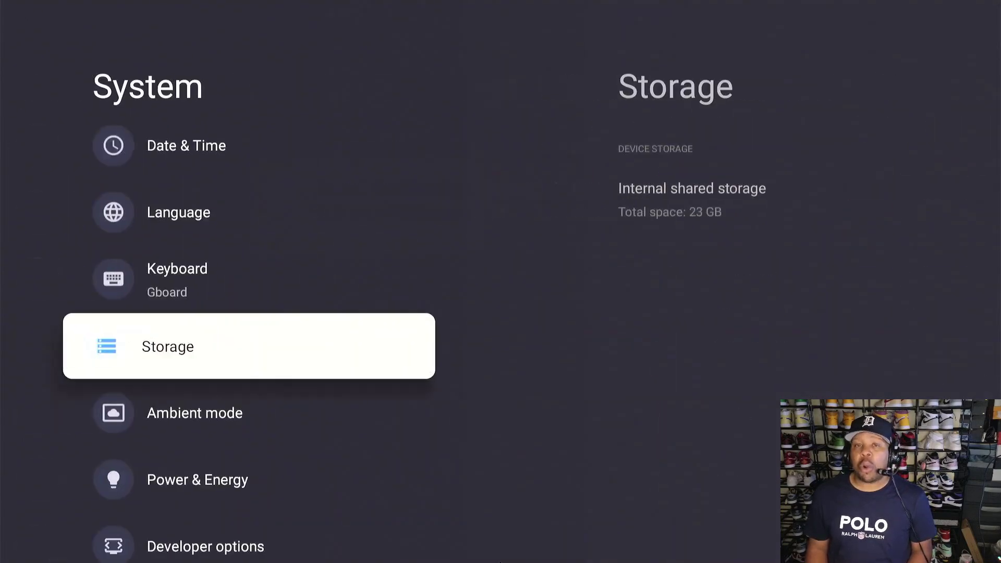
key("Escape")
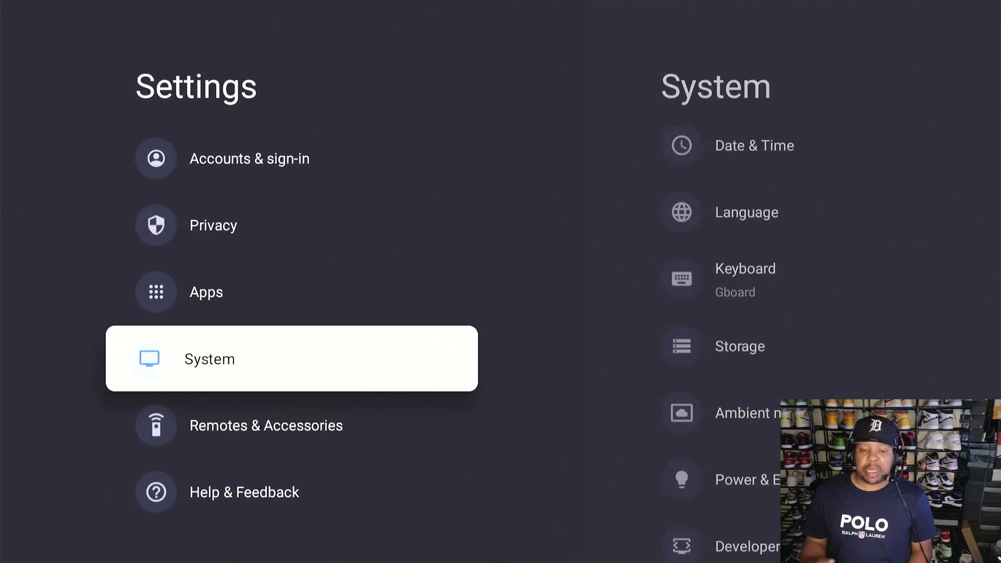
key("Down")
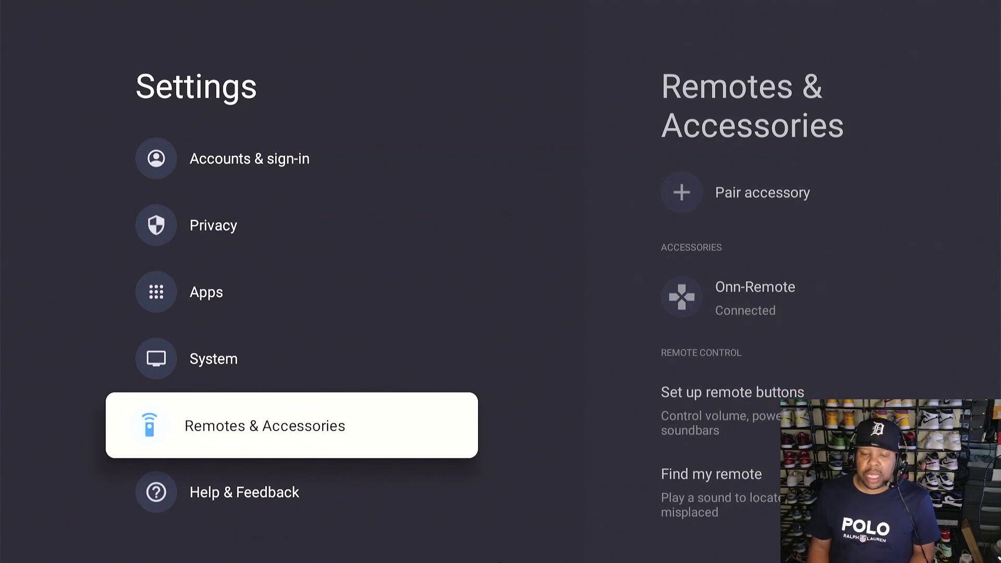
key("Return")
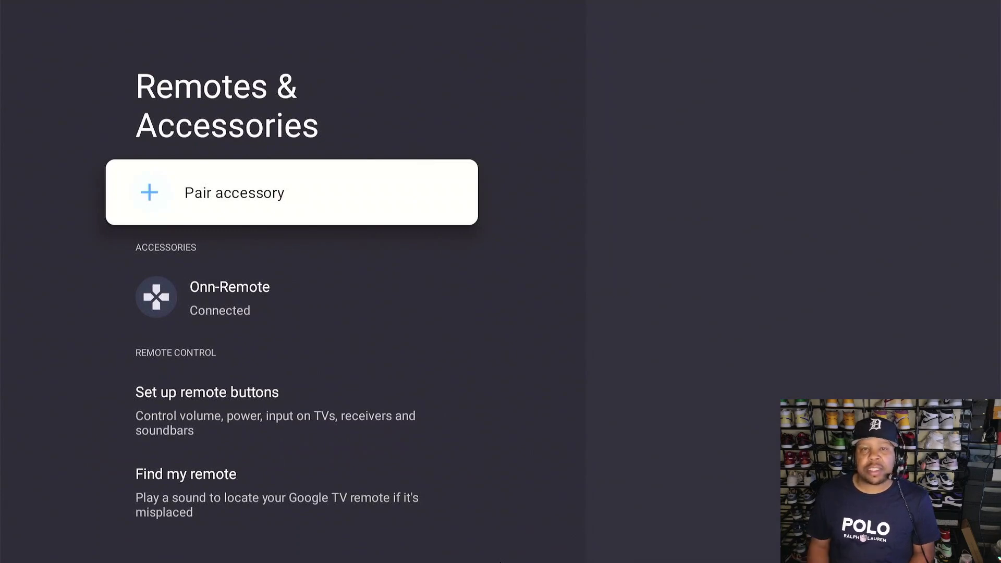
key("Escape")
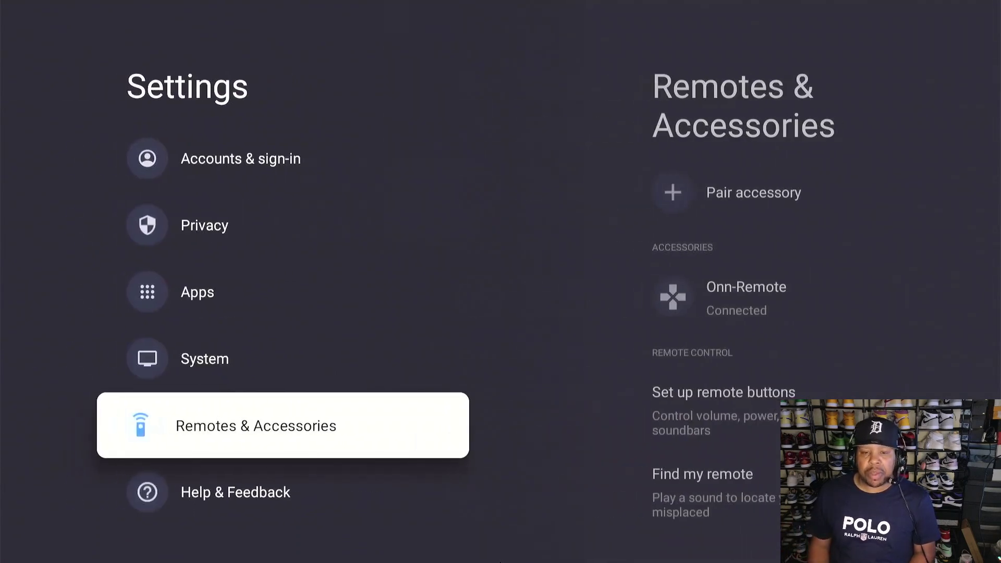
Step: Leave the Settings for the home screen and look through the Your apps row
key("Escape")
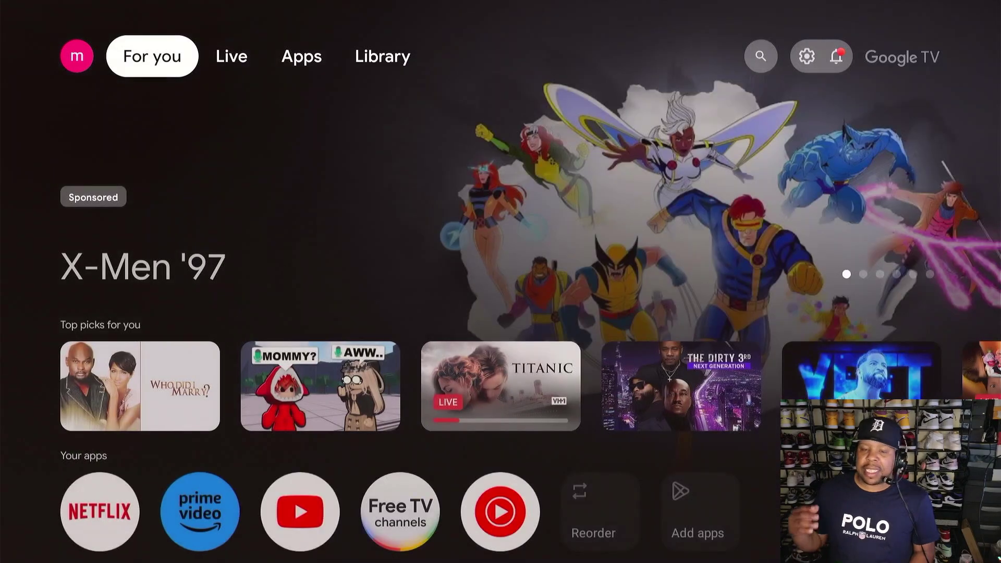
key("Down")
key("Down")
key("Down")
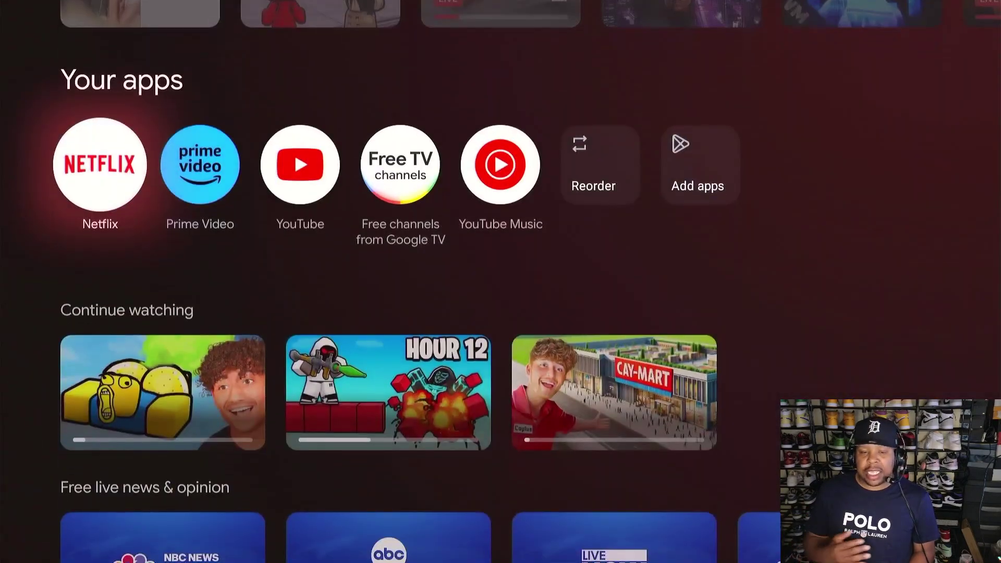
key("Right")
key("Right")
key("Right")
key("Right")
key("Left")
key("Left")
key("Left")
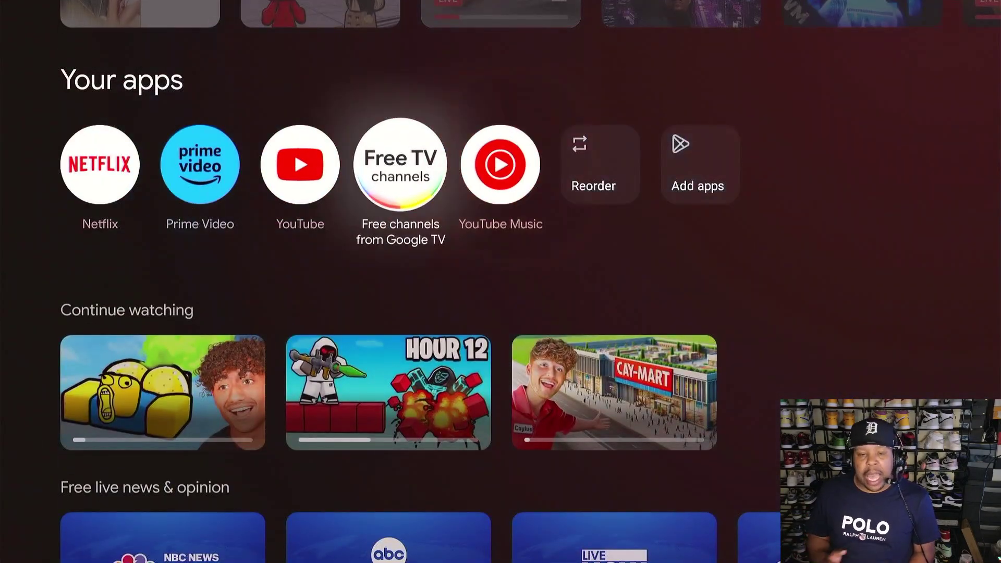
Step: View the home screen's top-level pages across to the Search page and return to For you
key("Up")
key("Up")
key("Up")
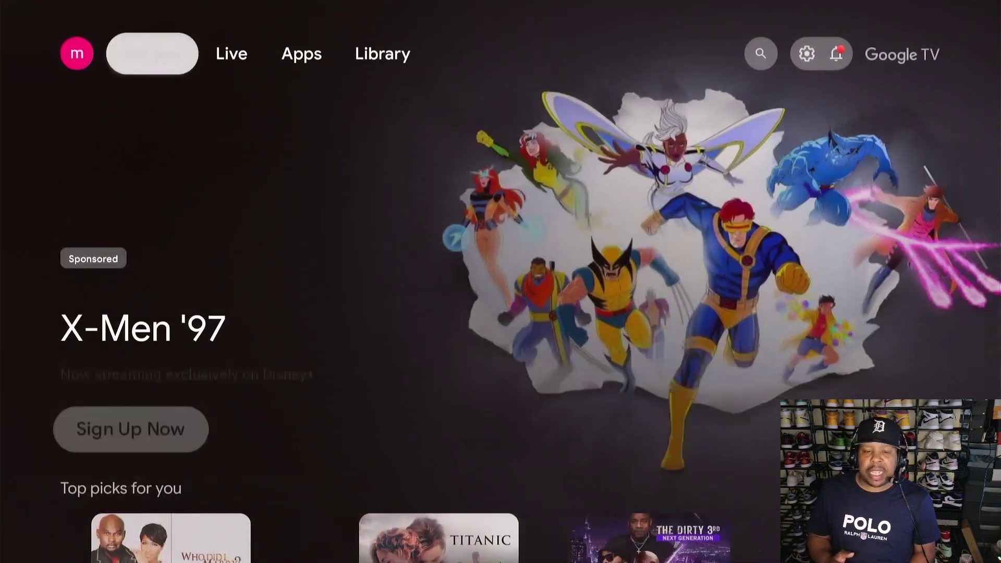
key("Right")
key("Right")
key("Right")
key("Right")
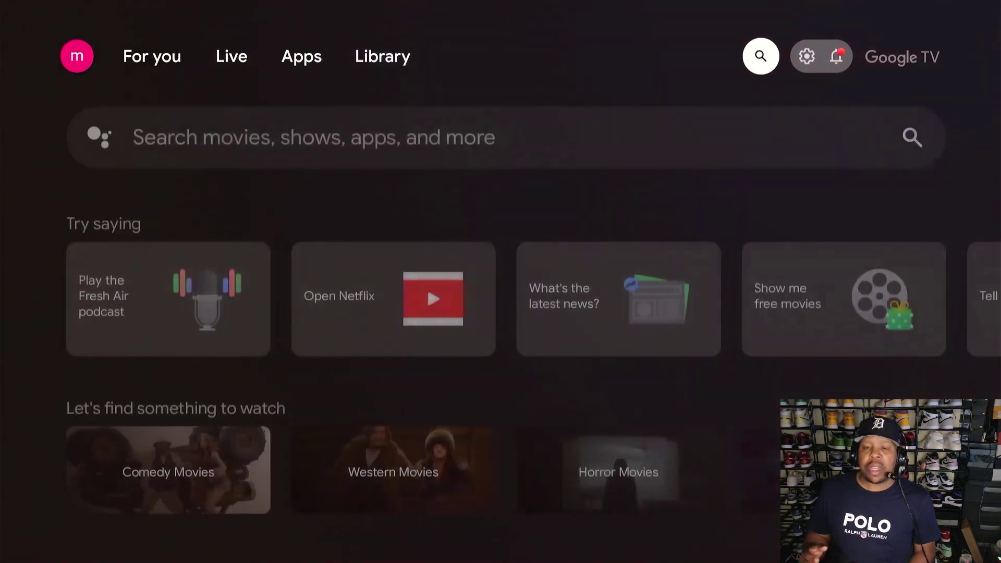
key("Left")
key("Left")
key("Left")
key("Left")
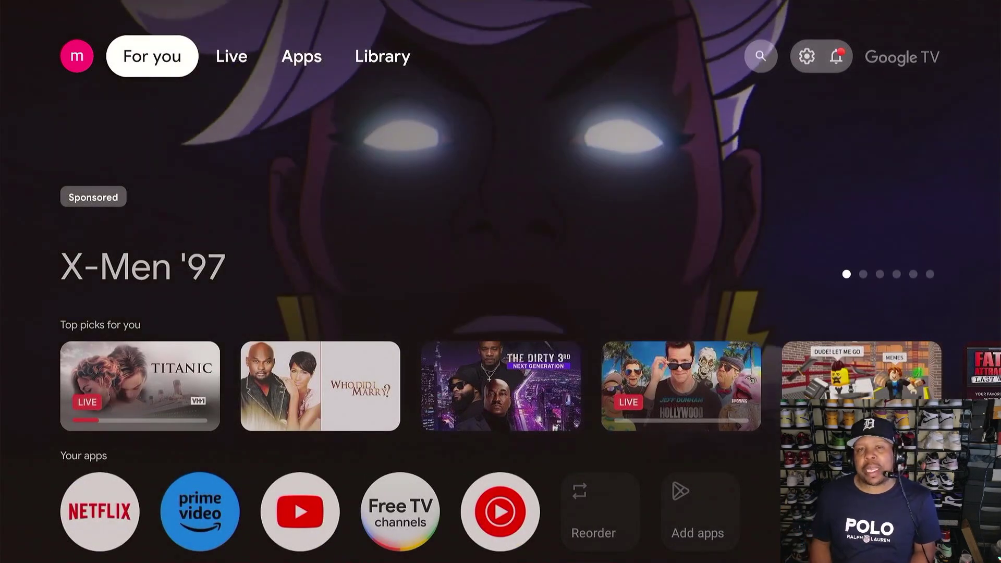
Step: Browse the For you rows down to Top selling movies and return to the Your apps row
key("Down")
key("Down")
key("Down")
key("Down")
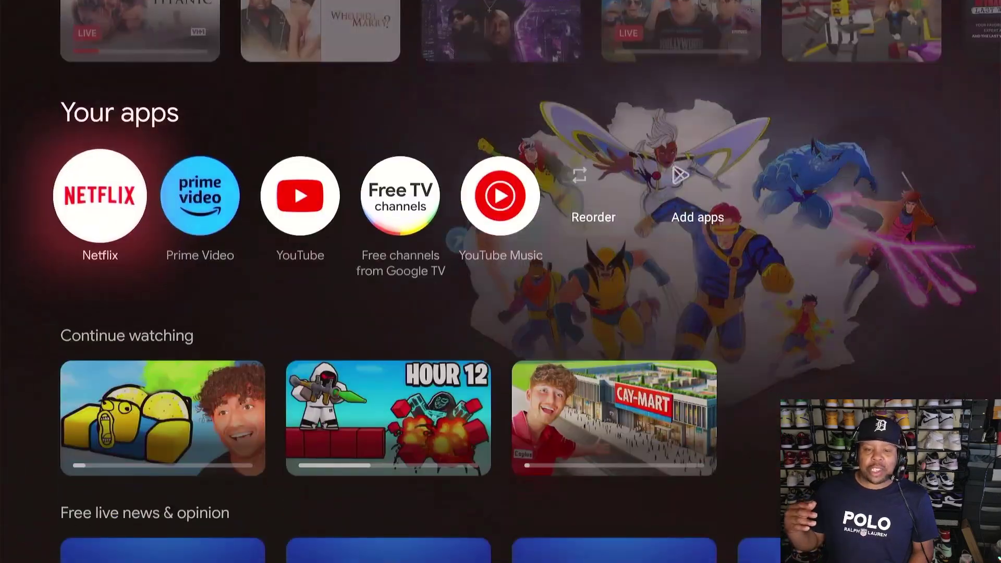
key("Down")
key("Down")
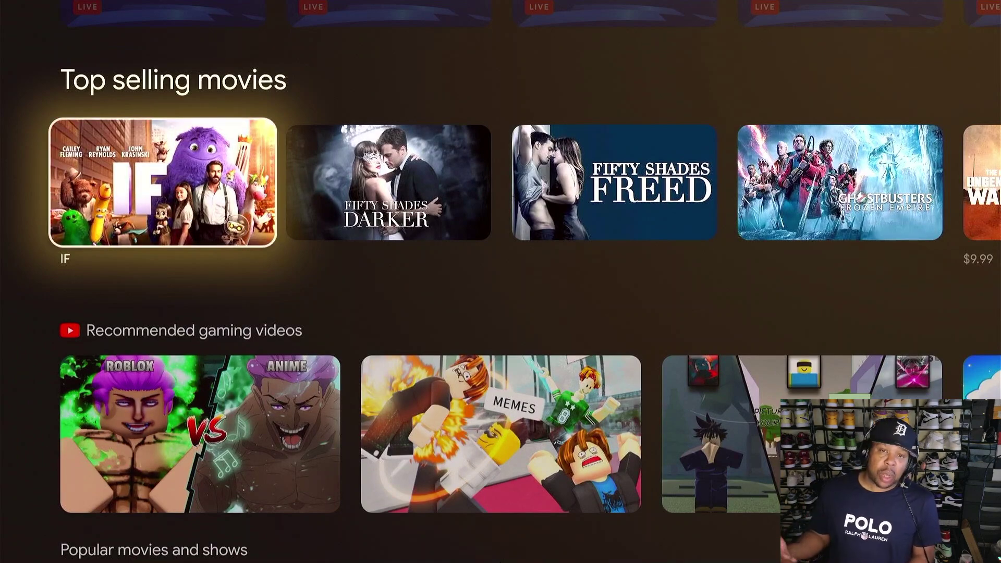
key("Up")
key("Up")
key("Up")
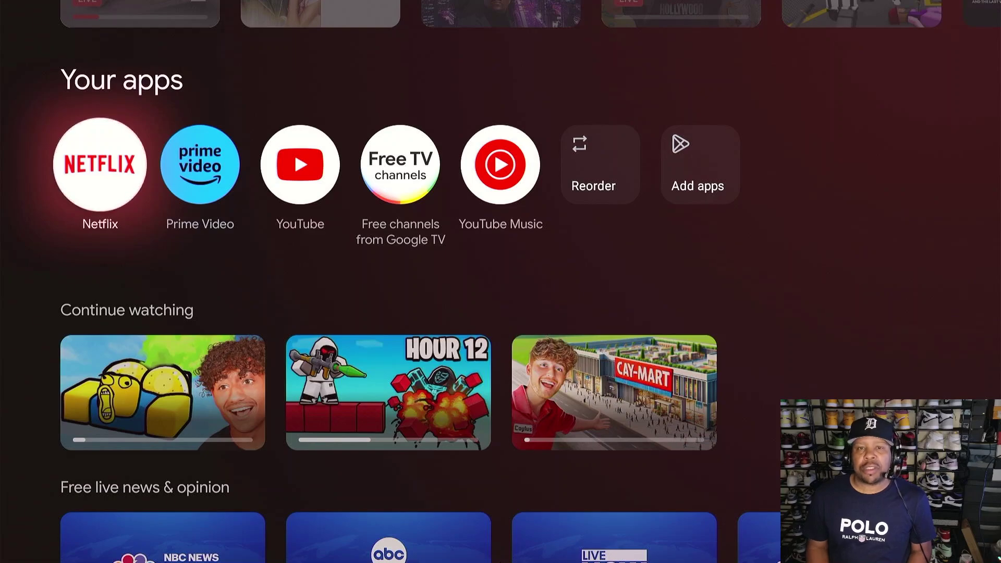
key("Up")
key("Up")
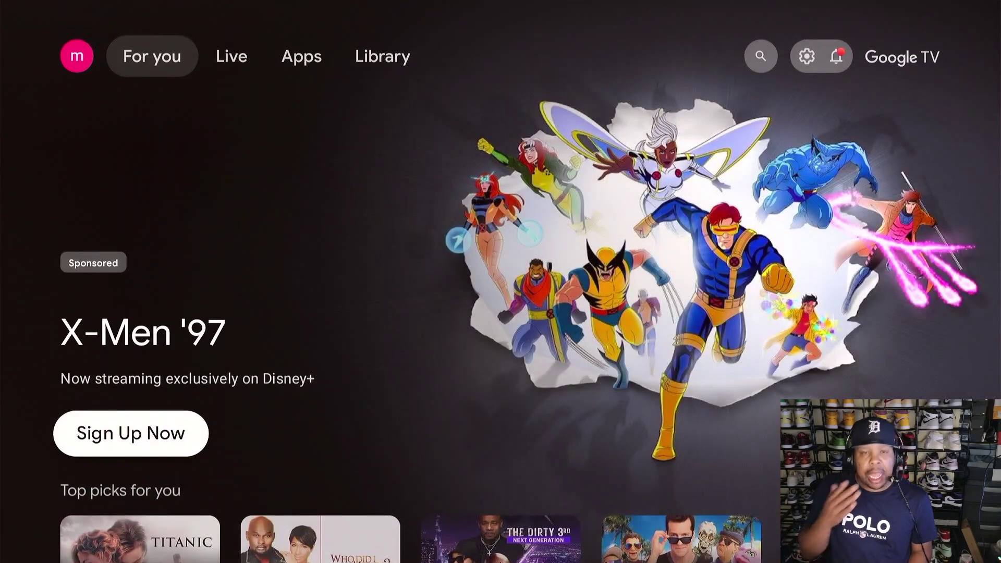
key("Down")
key("Down")
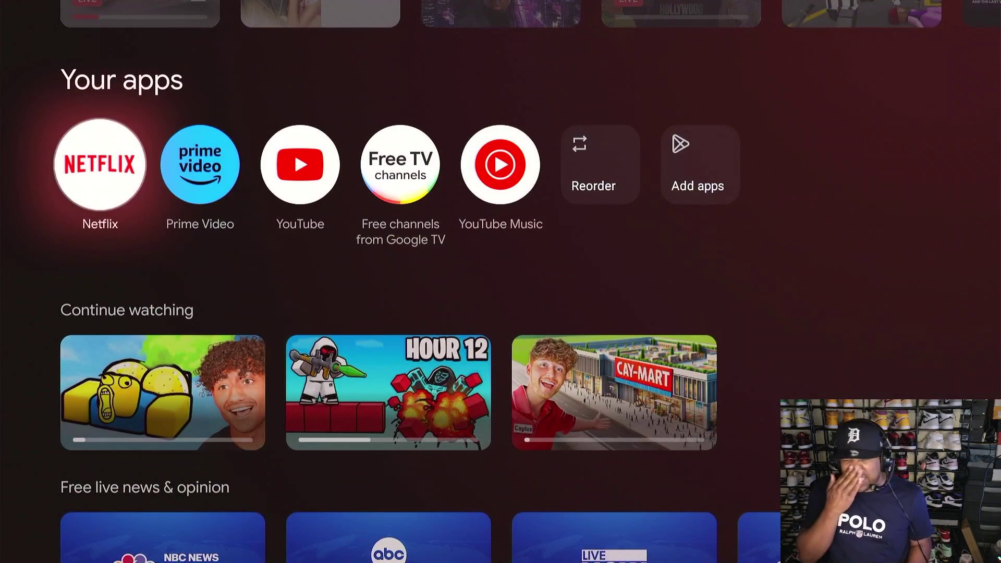
key("Up")
key("Up")
key("Up")
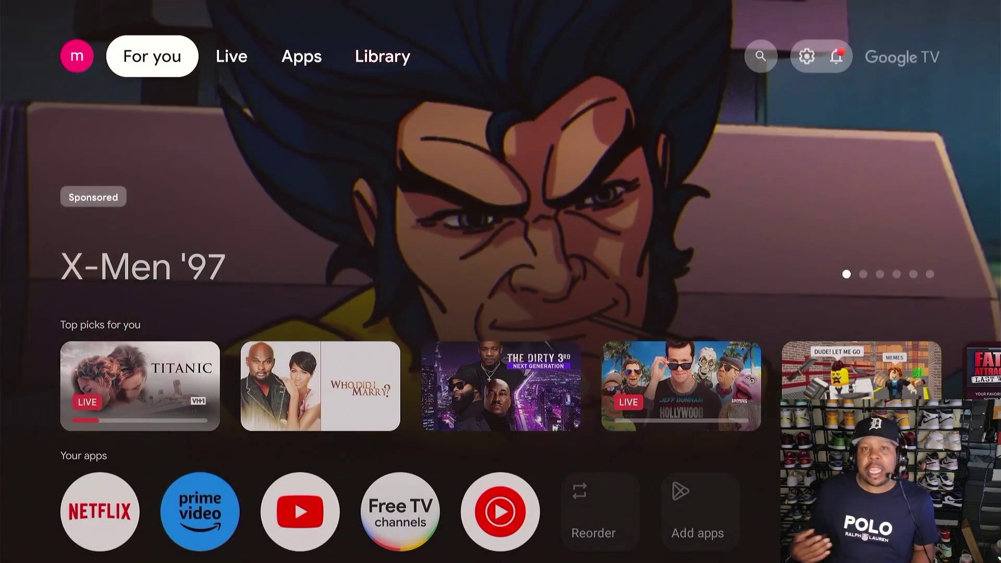
key("Down")
key("Down")
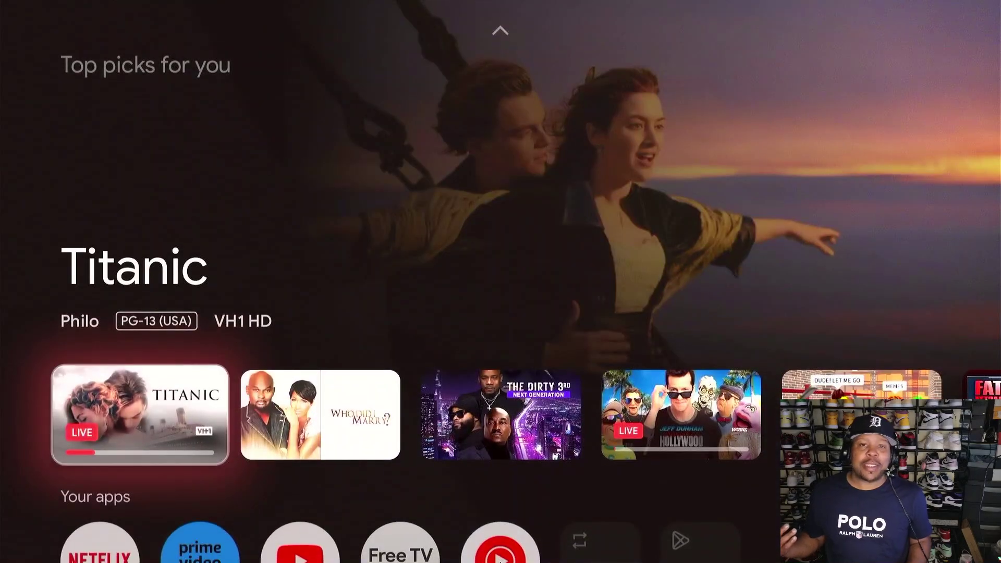